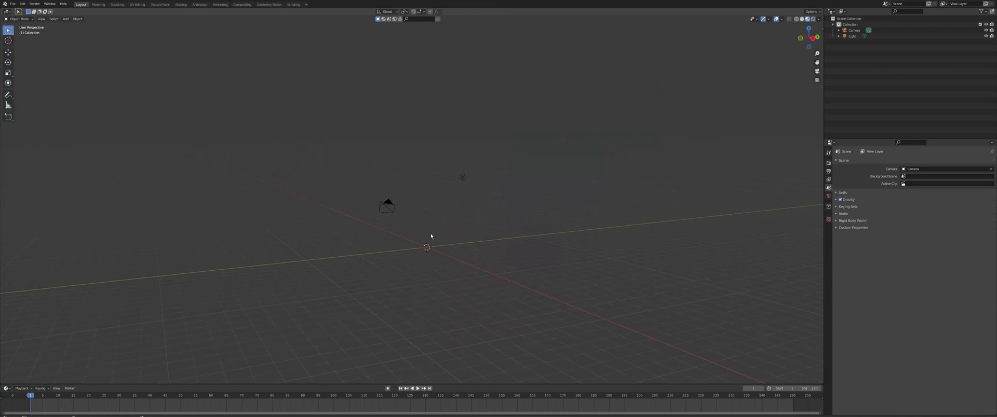
Step: Add a plane at the scene origin and scale it up about 11 times as the ground
key(shift+a)
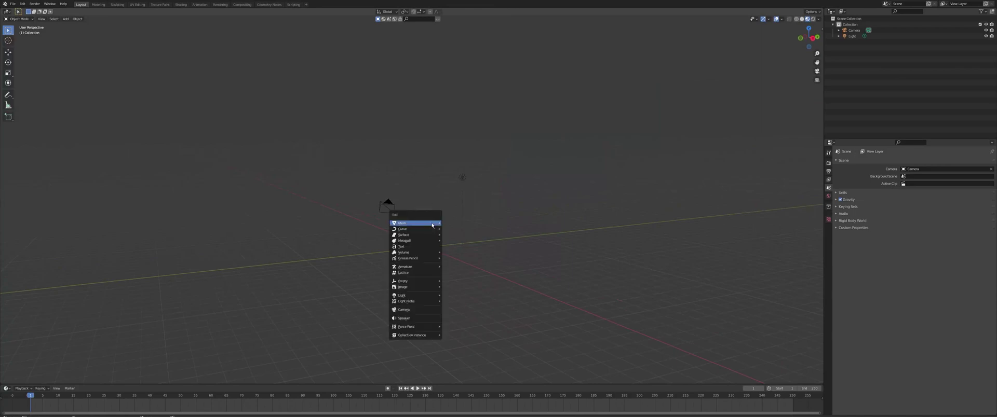
click(449, 226)
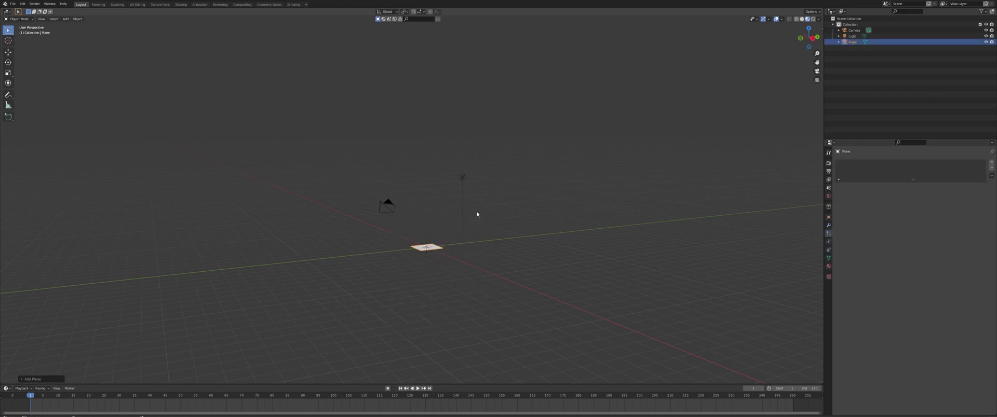
key(s)
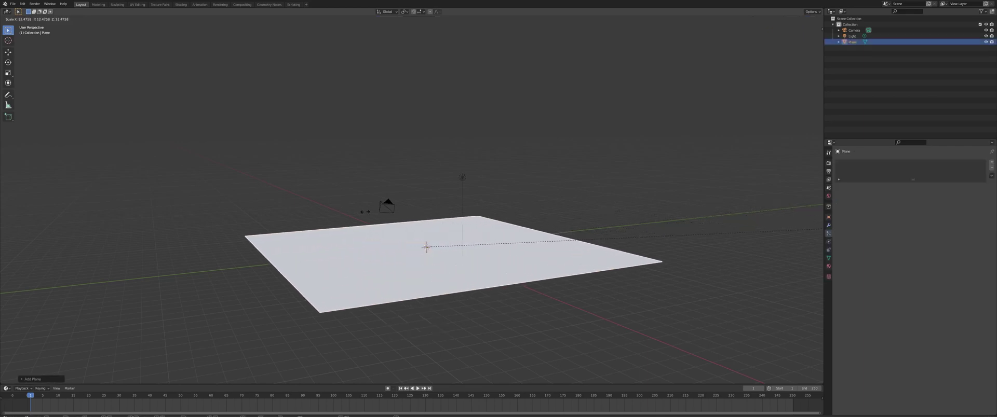
click(372, 198)
scroll(683, 260, up, 3)
scroll(756, 252, down, 2)
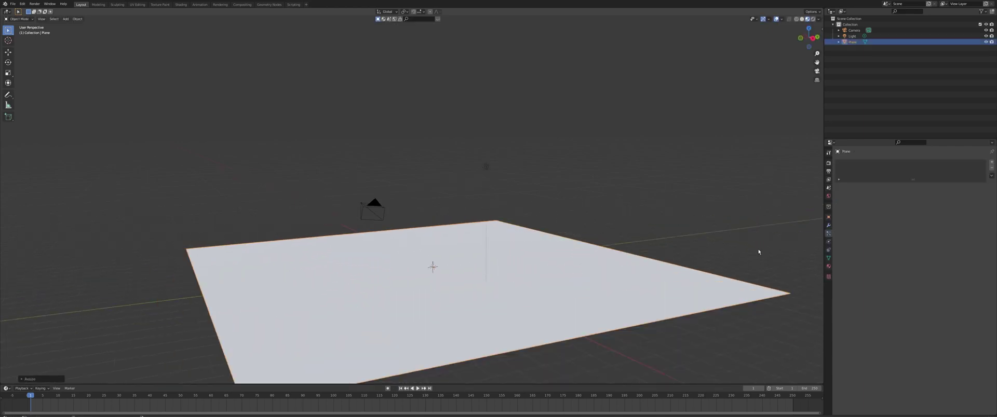
Step: Give the ground plane a new material with a dark green base color and a roughness of 1.0
click(828, 266)
click(919, 187)
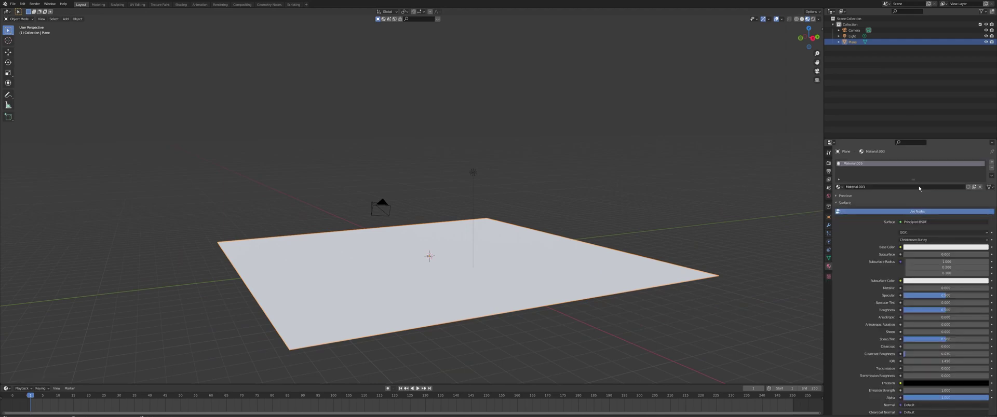
click(965, 247)
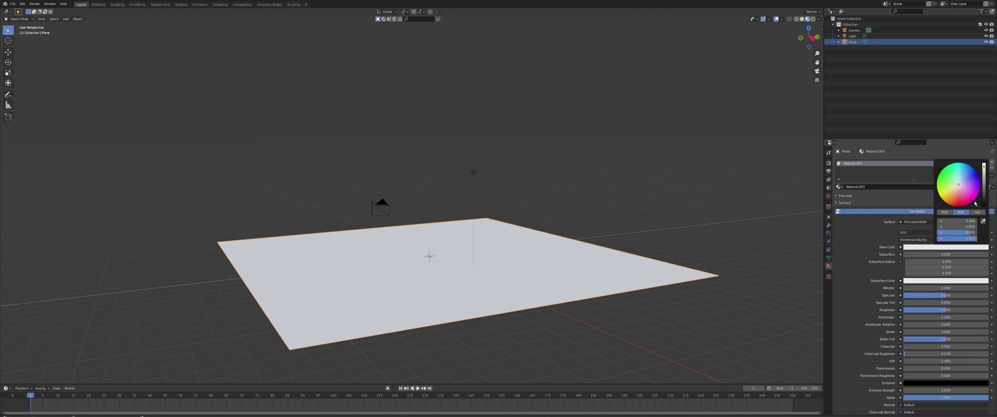
drag(956, 183, 937, 179)
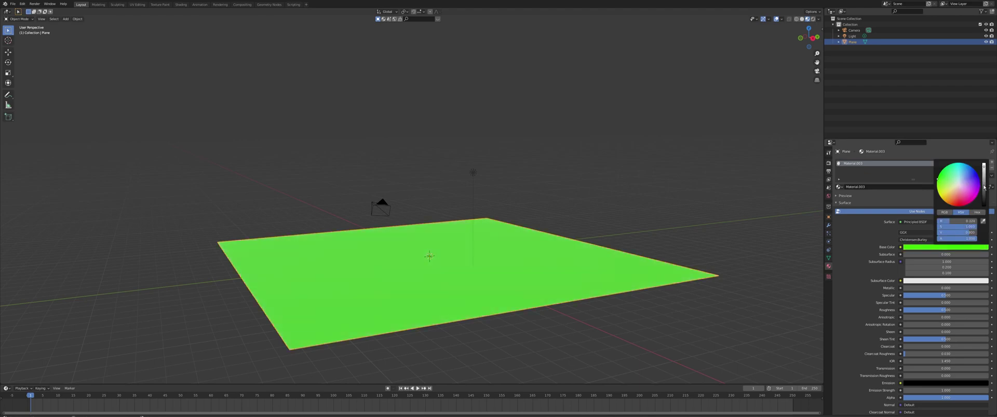
click(984, 188)
scroll(950, 300, down, 1)
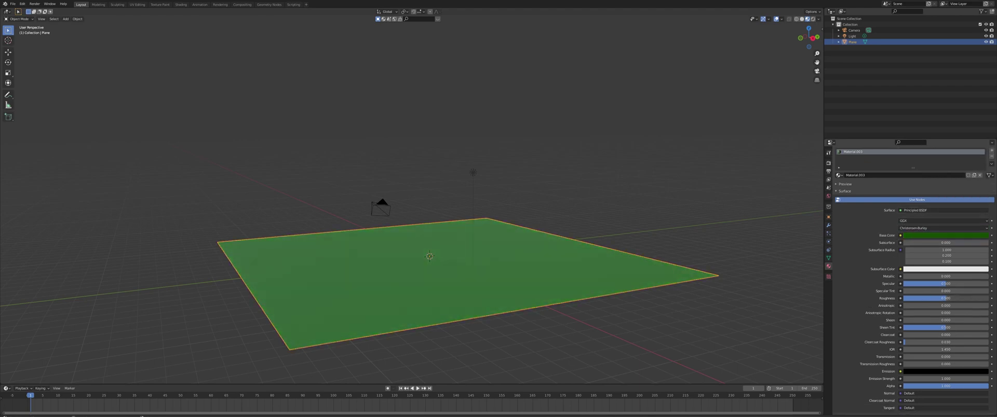
drag(951, 299, 989, 298)
middle_drag(700, 141, 623, 200)
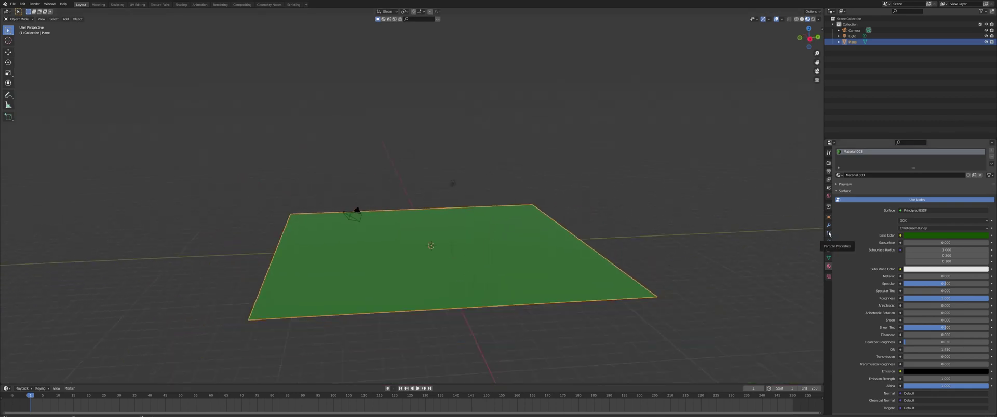
Step: Add a particle system to the ground plane and set its type to Hair
click(828, 234)
click(991, 162)
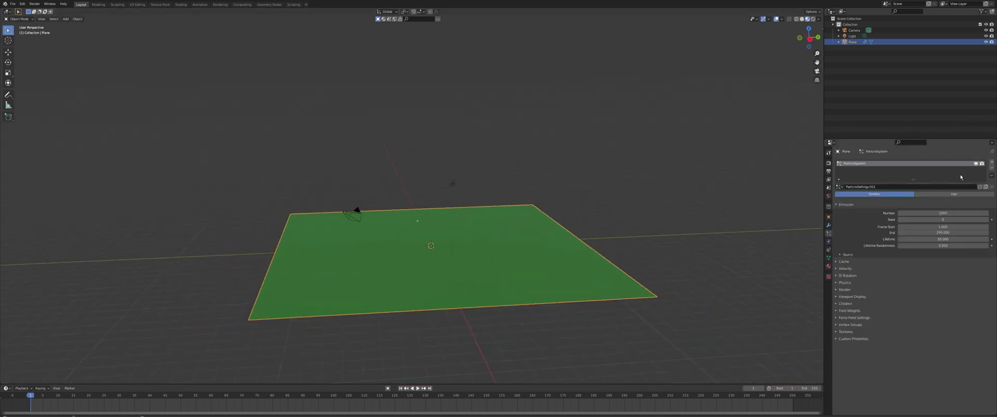
click(946, 193)
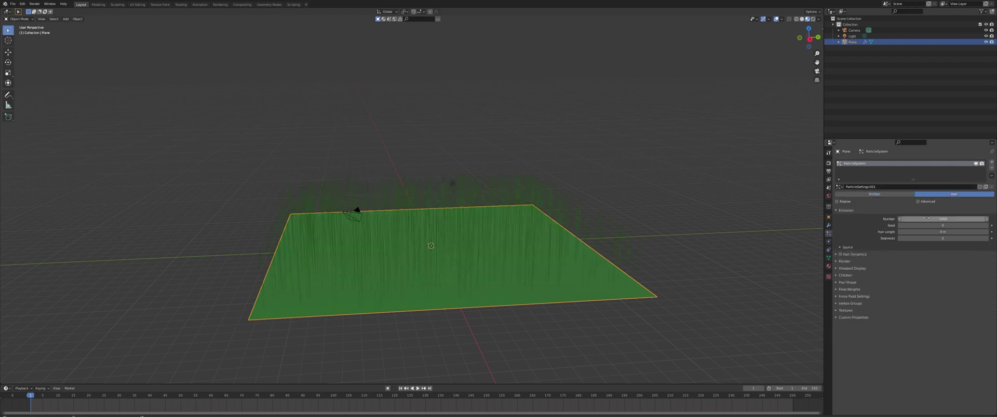
Step: Increase the number of hairs and shorten the hair length so the plane looks covered in dense, short grass
click(927, 219)
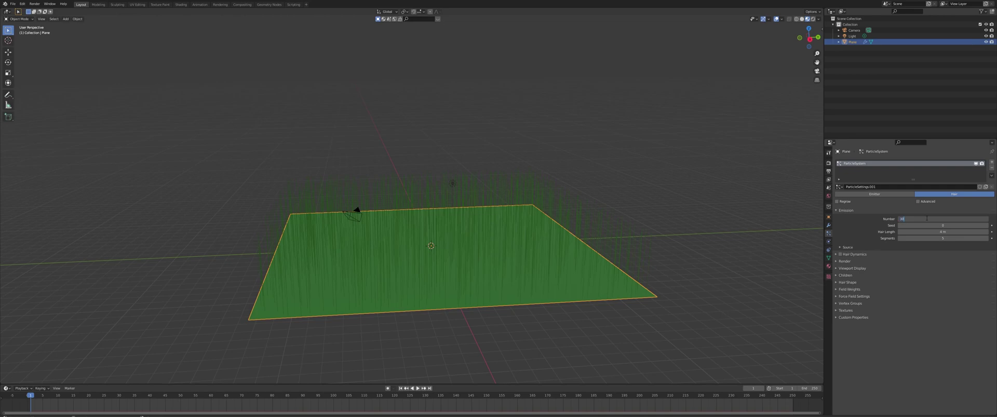
key(Return)
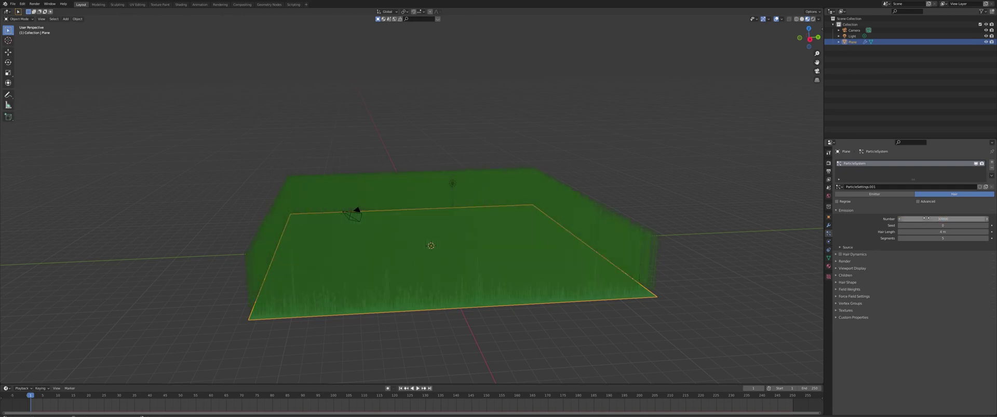
click(929, 234)
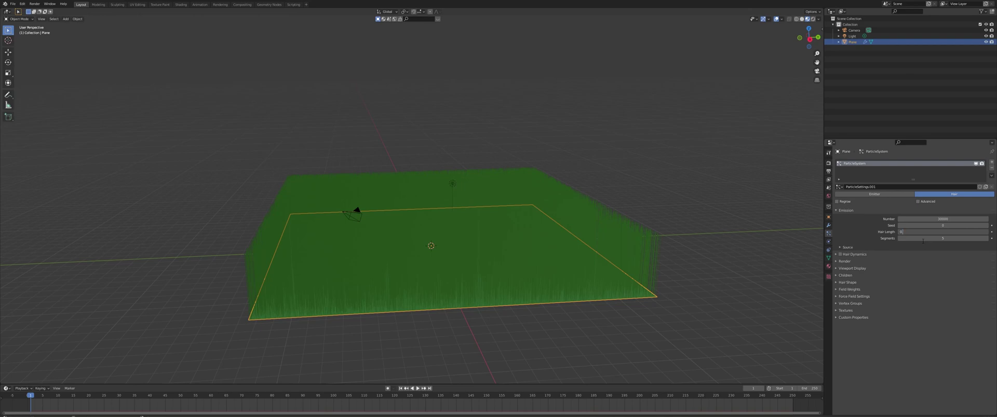
text(0)
key(Return)
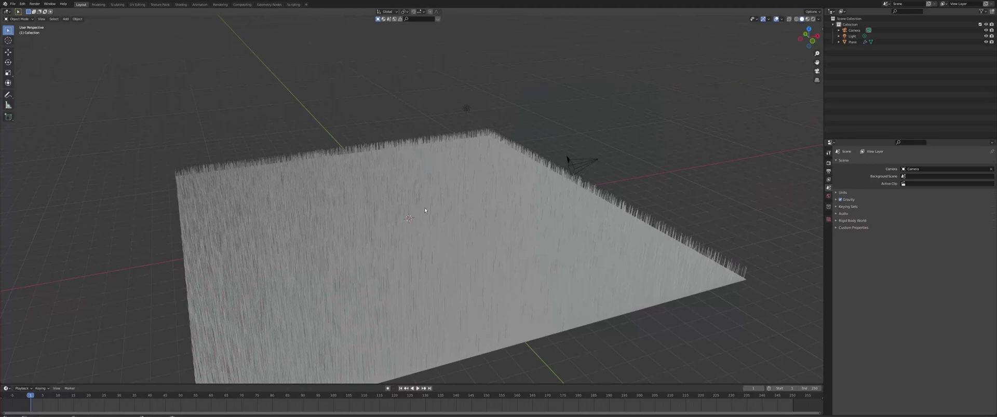
Step: Add a cube at the origin, scale it up several times, and raise it along Z so it stands on the grass
key(shift+a)
click(449, 214)
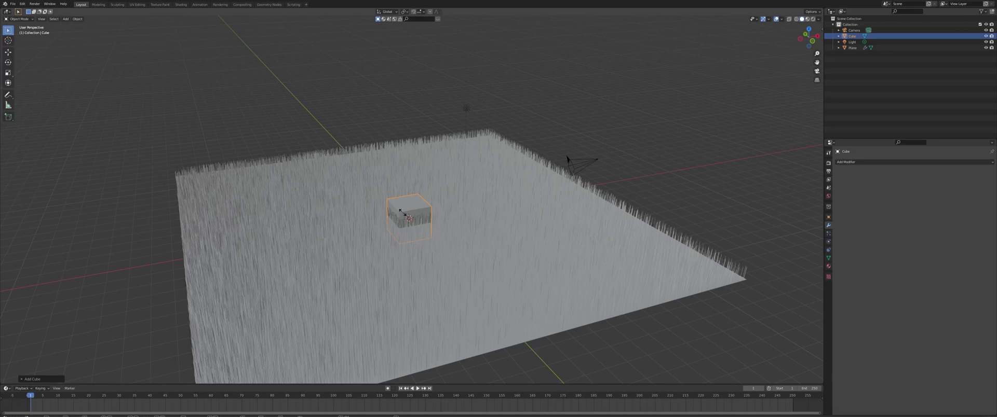
key(s)
click(439, 207)
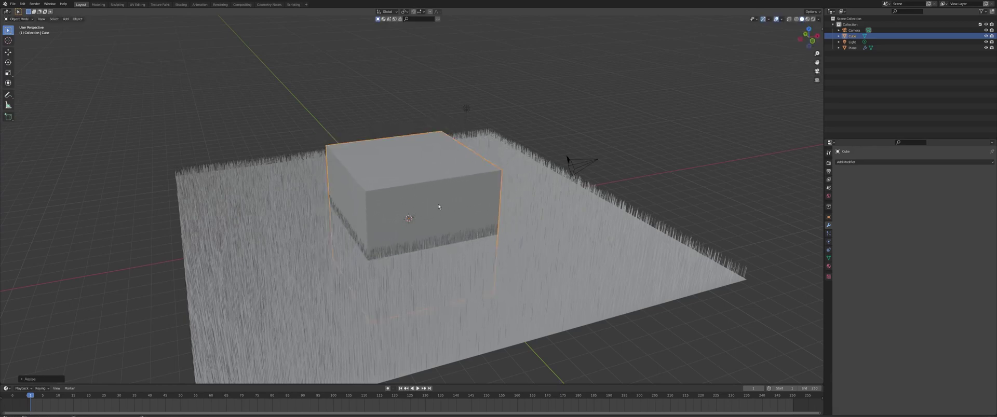
key(g)
key(z)
click(443, 140)
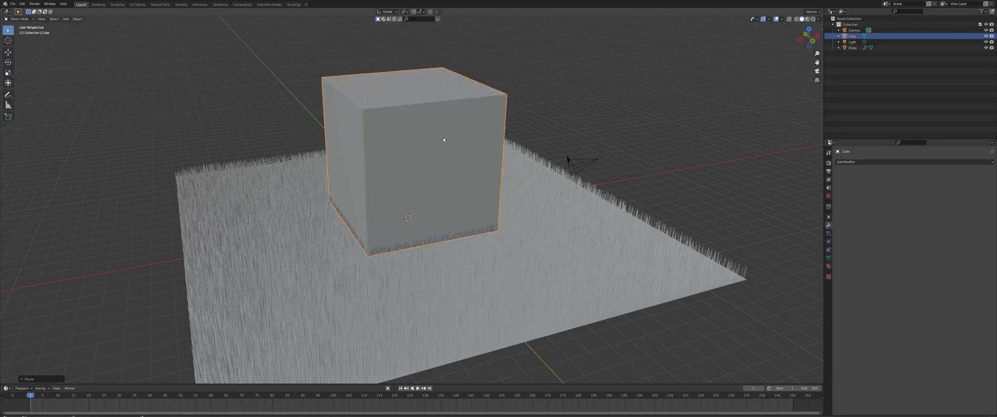
Step: Extrude the large cube's top face in place in Edit Mode
click(24, 19)
click(20, 31)
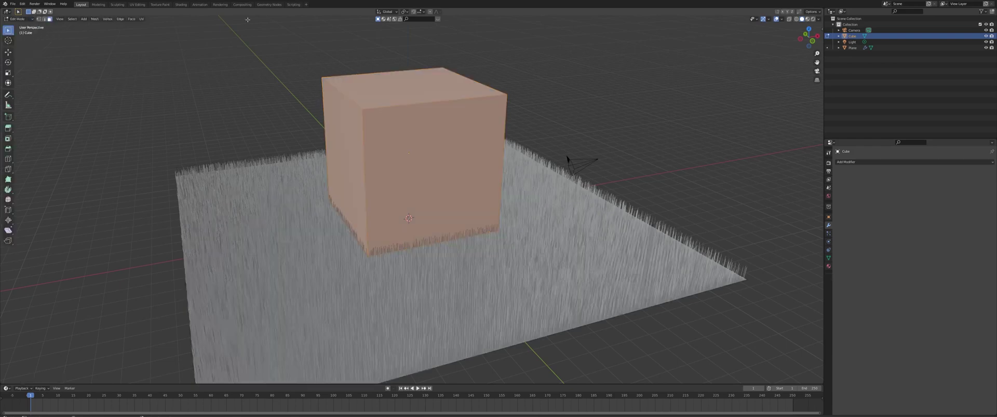
middle_drag(387, 78, 387, 95)
click(382, 72)
scroll(430, 143, down, 3)
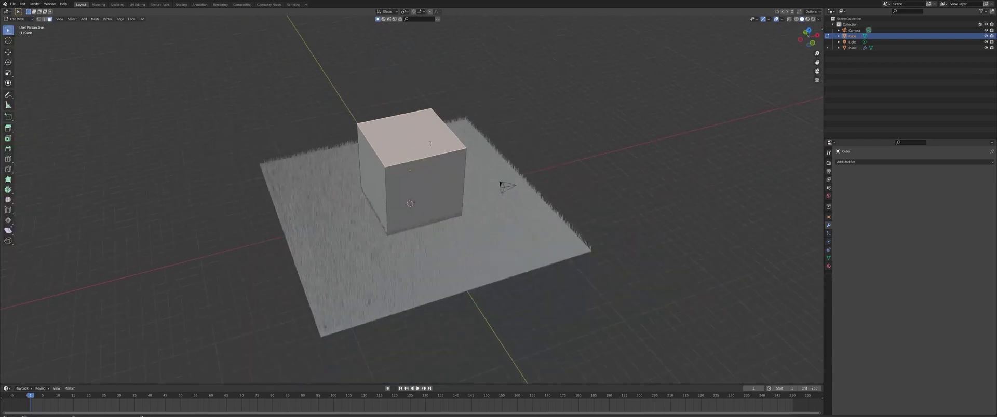
middle_drag(416, 181, 422, 171)
key(e)
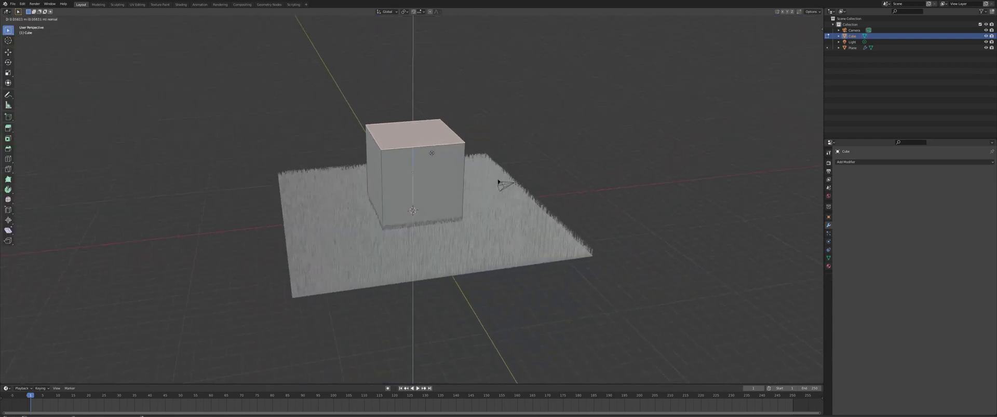
click(431, 153)
scroll(445, 123, down, 2)
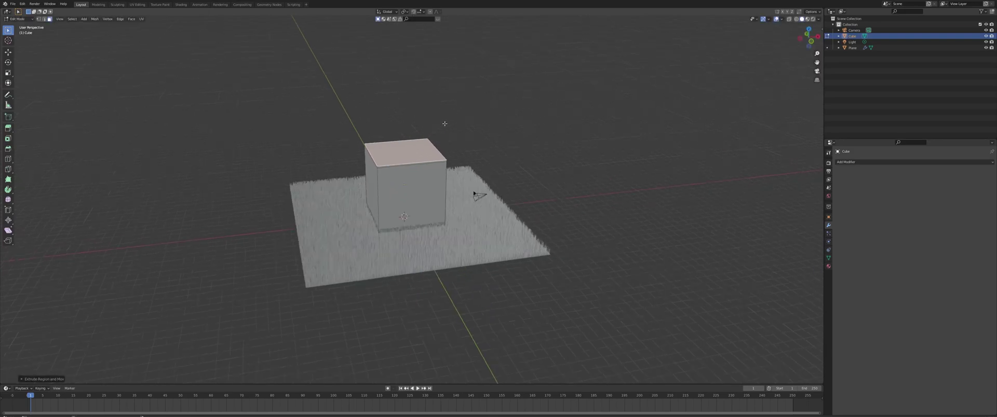
Step: Scale the new top face outward beyond the walls and extrude it upward slightly to form a thin roof slab
key(s)
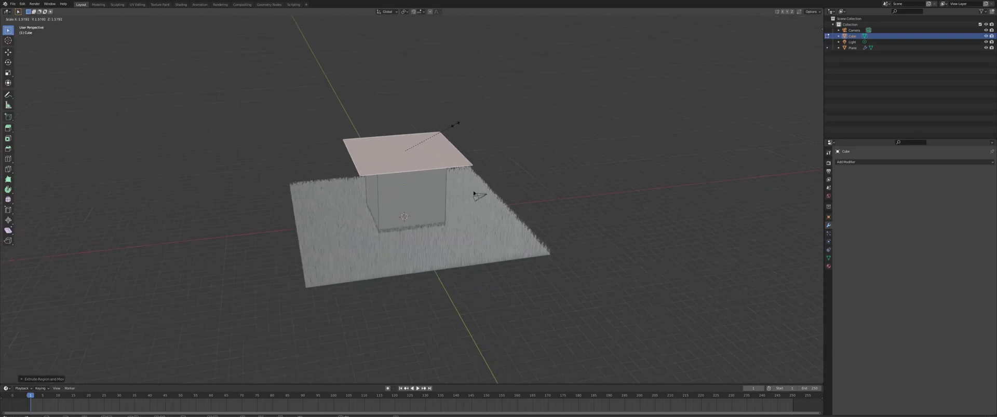
click(456, 125)
key(e)
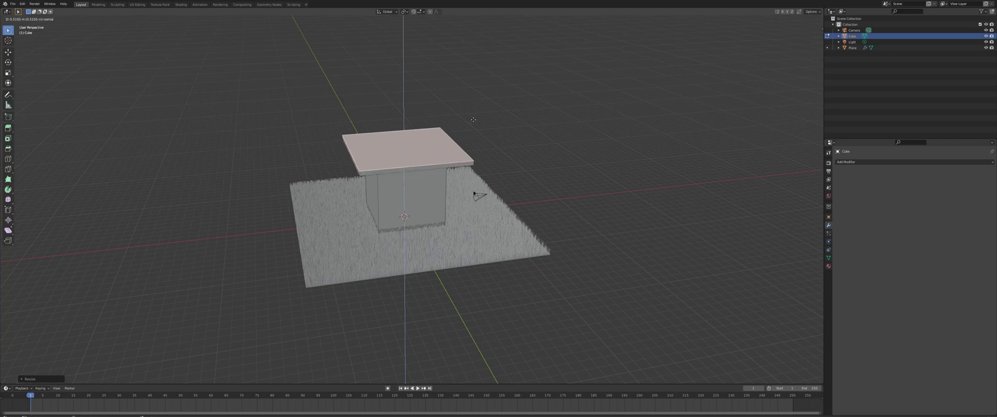
click(468, 119)
Step: Select the ring of side faces around the roof slab and extrude them outward along their normals
alt+click(425, 165)
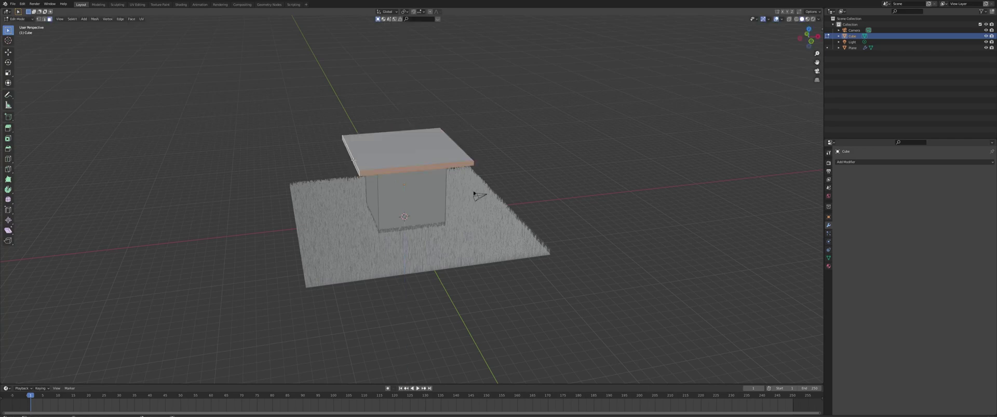
middle_drag(351, 160, 499, 174)
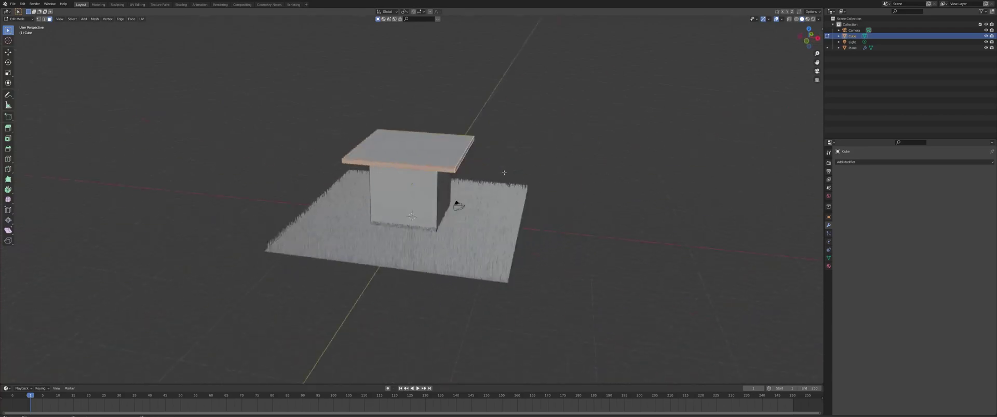
key(alt+e)
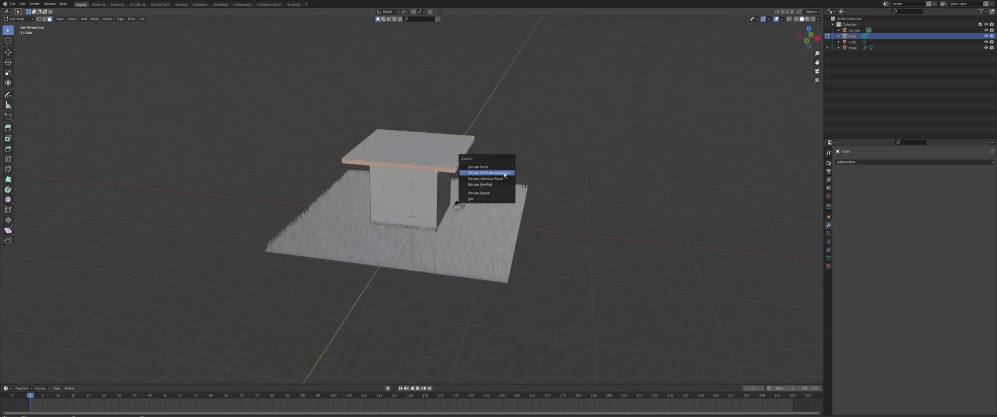
click(504, 175)
click(466, 158)
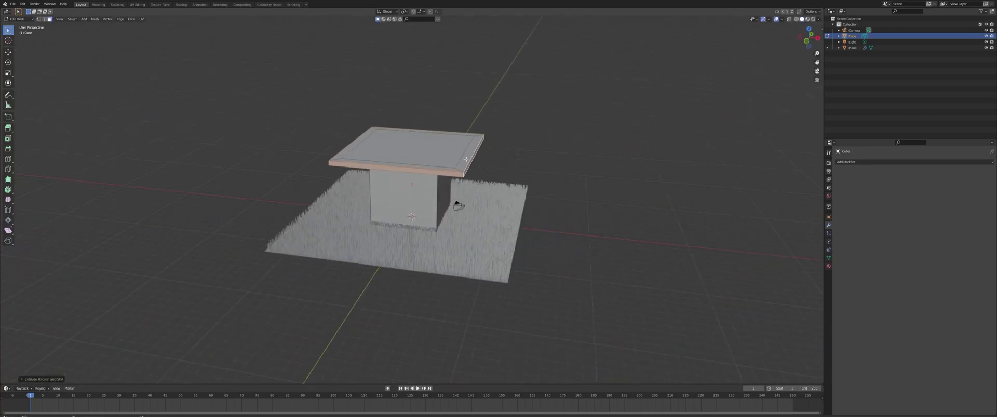
Step: Select the four border faces on top of the roof slab and extrude them upward into a raised rim
click(466, 159)
middle_drag(466, 159, 440, 181)
scroll(531, 130, up, 2)
shift+click(527, 119)
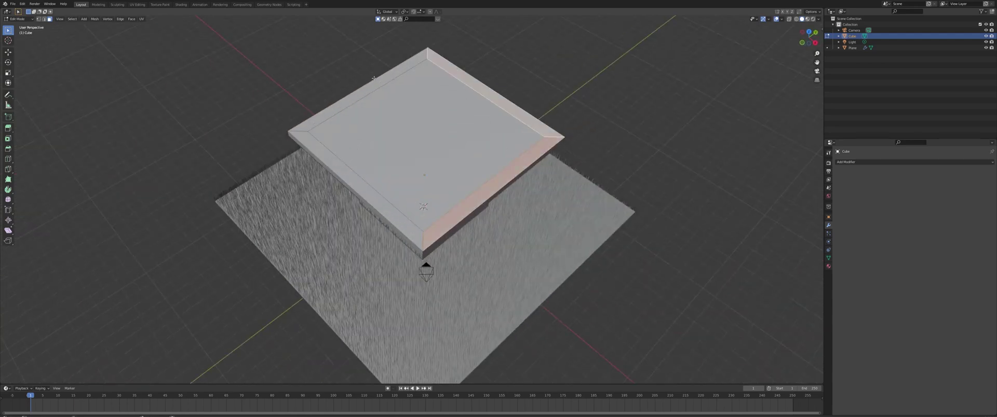
shift+click(395, 73)
shift+click(348, 175)
scroll(530, 124, down, 2)
middle_drag(530, 124, 537, 97)
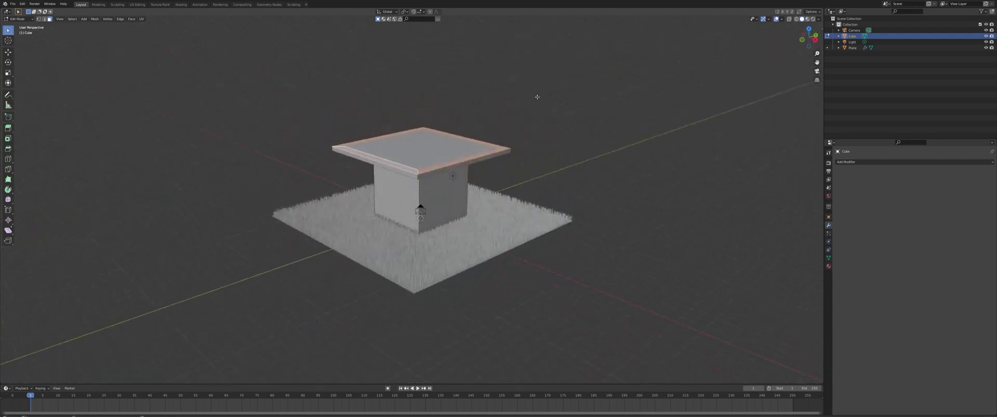
key(e)
click(519, 180)
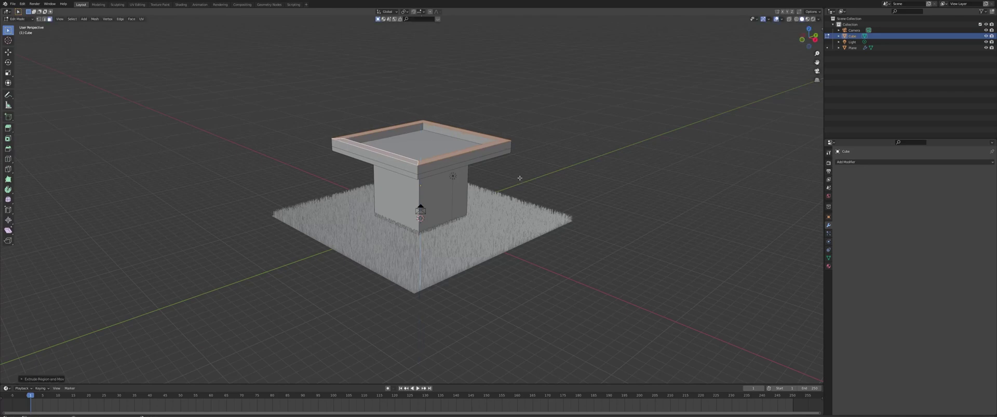
click(498, 105)
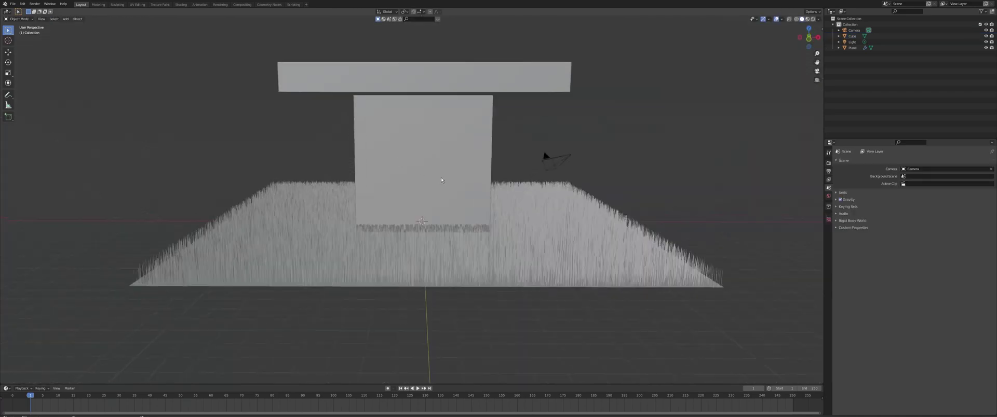
Step: Add a new cube, move it in front of the house and raise it to stand on the grass
scroll(449, 205, up, 4)
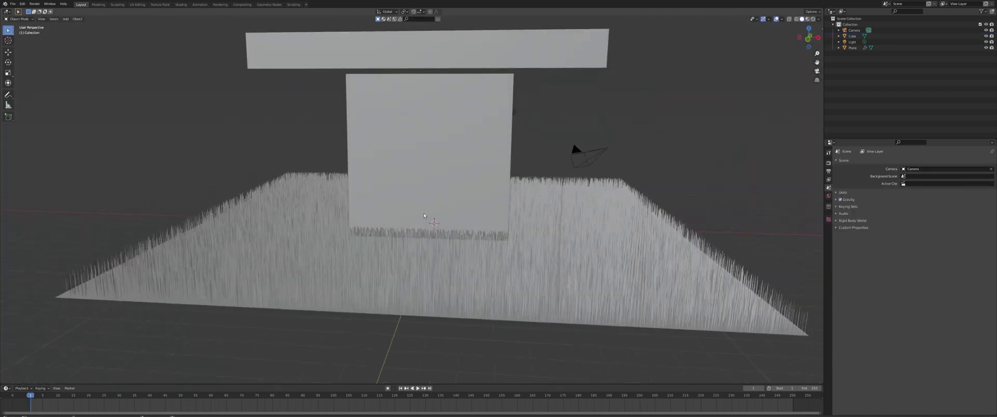
key(shift+a)
mouse_move(424, 213)
click(451, 222)
middle_drag(452, 222, 465, 163)
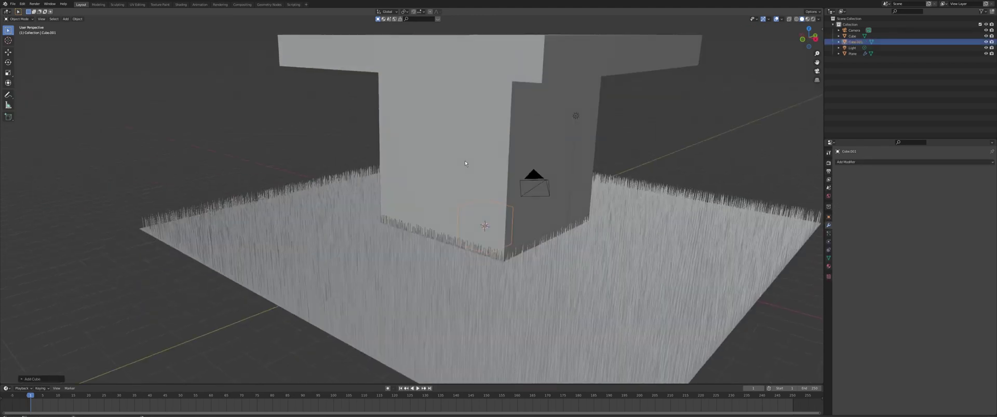
key(g)
key(z)
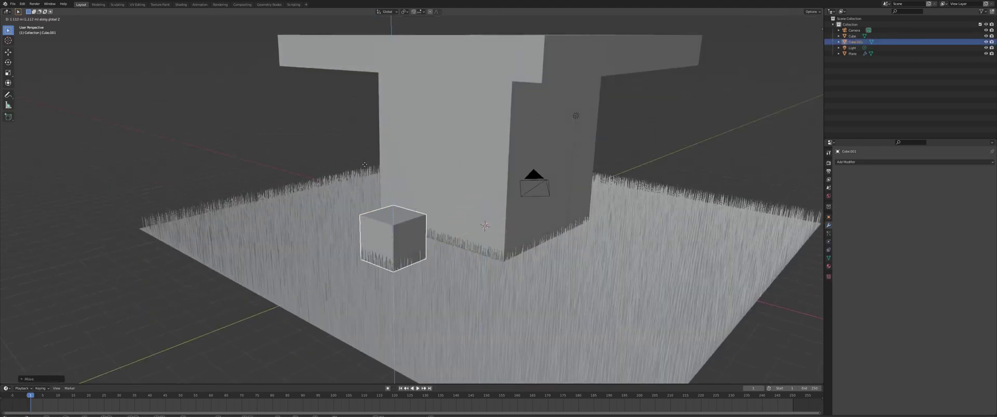
click(365, 164)
middle_drag(356, 164, 348, 180)
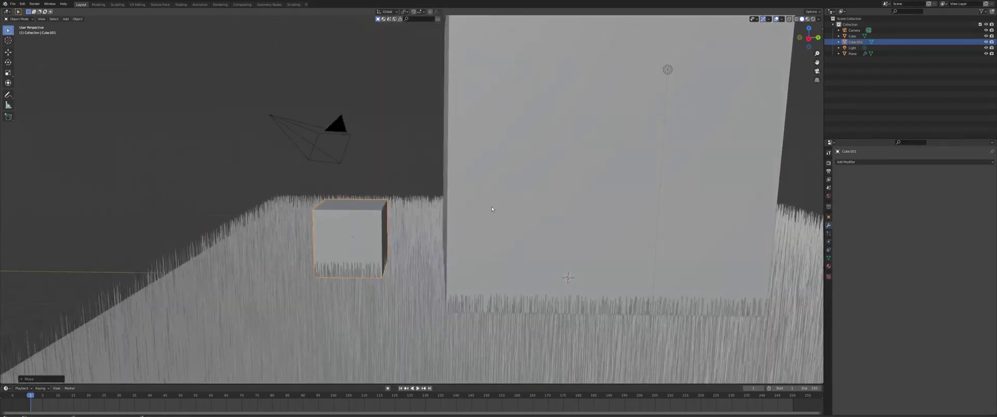
Step: Scale the new cube down along Y into a thin door slab
key(s)
key(y)
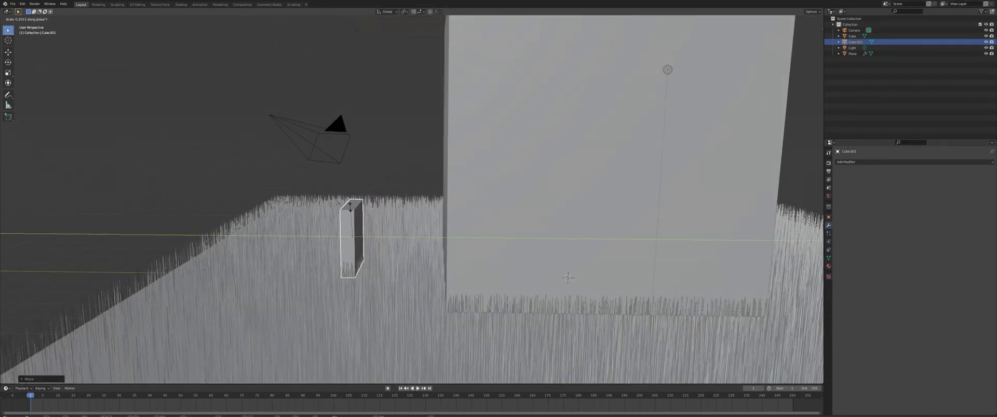
click(332, 175)
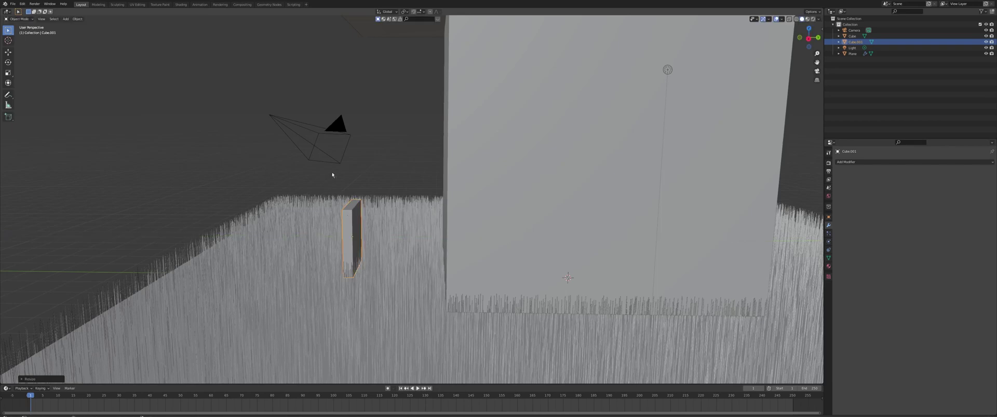
Step: Select the slab's top face in Edit Mode and move it up along Z to make the door taller
middle_drag(332, 175, 306, 170)
click(19, 18)
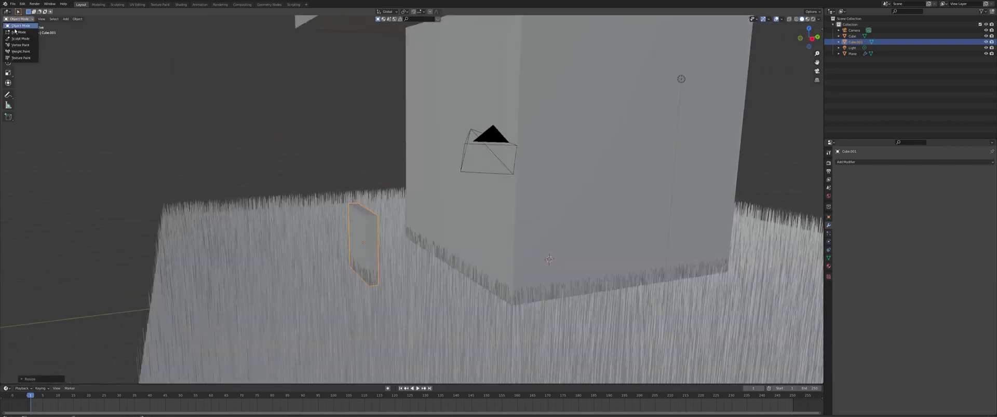
click(15, 32)
middle_drag(249, 59, 304, 105)
click(379, 229)
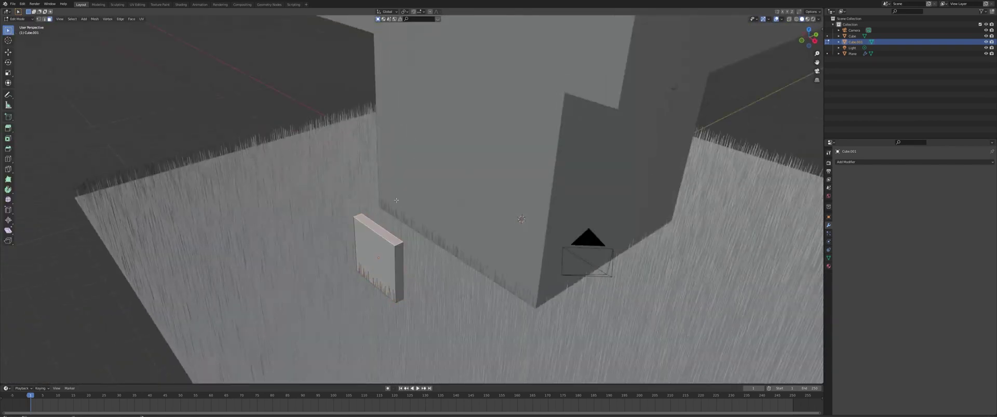
middle_drag(380, 203, 446, 187)
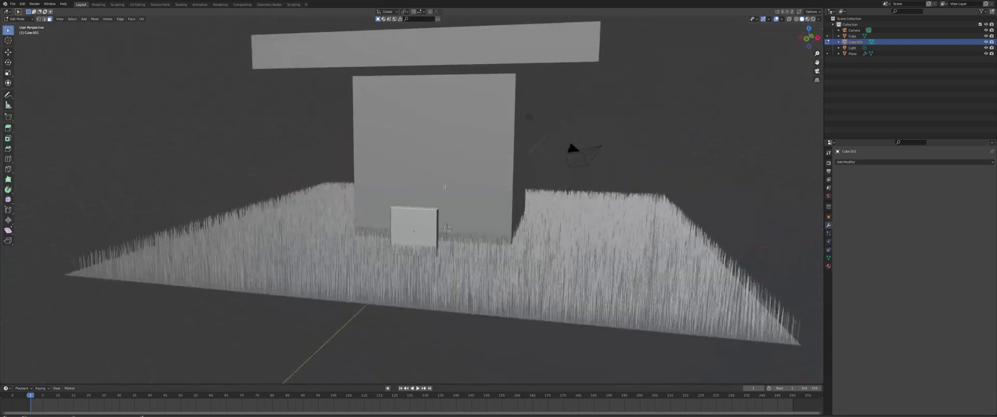
key(g)
key(z)
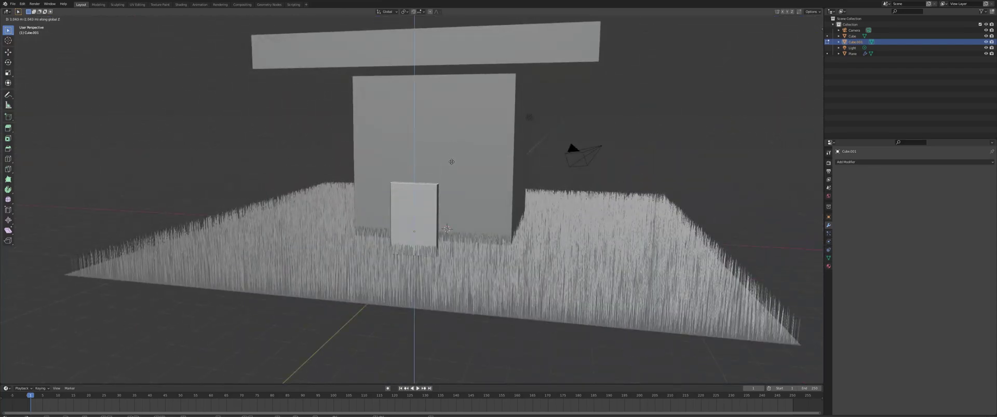
click(451, 162)
Step: Select the two narrow side faces of the door slab and extrude them outward along their normals
scroll(408, 205, up, 2)
middle_drag(451, 162, 530, 218)
click(398, 224)
shift+click(468, 224)
middle_drag(470, 225, 406, 221)
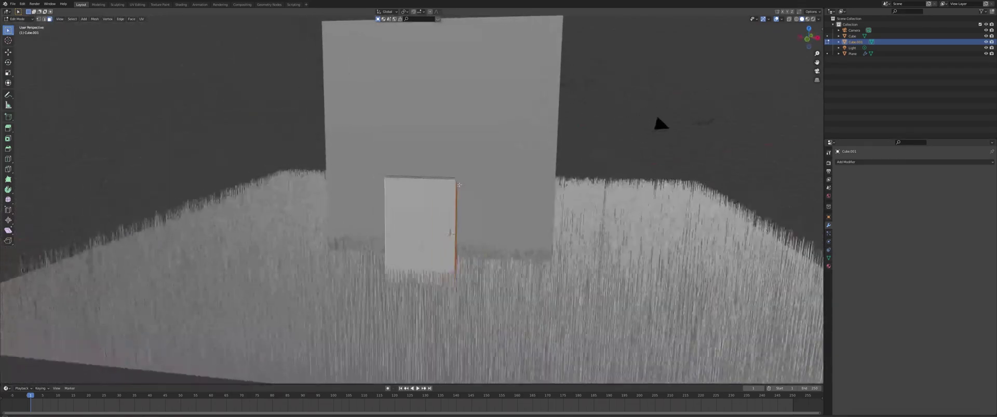
key(alt+e)
click(459, 187)
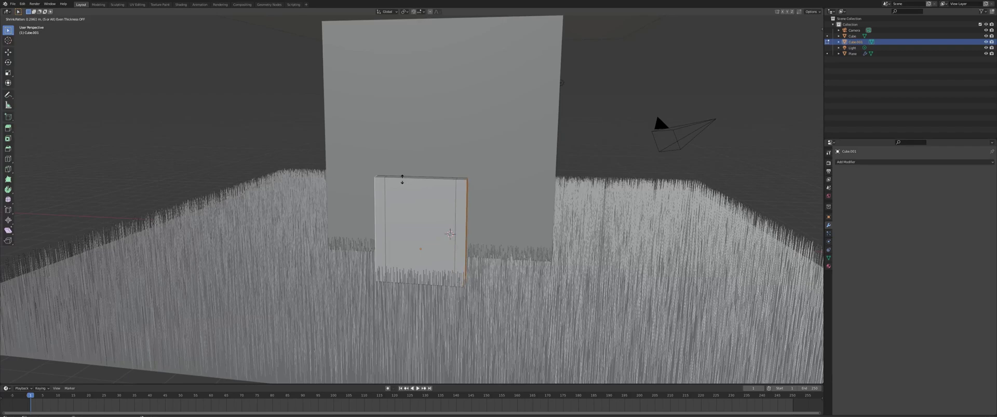
click(401, 180)
Step: Extrude the slab's top face upward, then extrude the end face of that new piece sideways to fill the frame corner
middle_drag(440, 179, 559, 174)
click(460, 231)
key(e)
click(540, 182)
click(526, 184)
key(e)
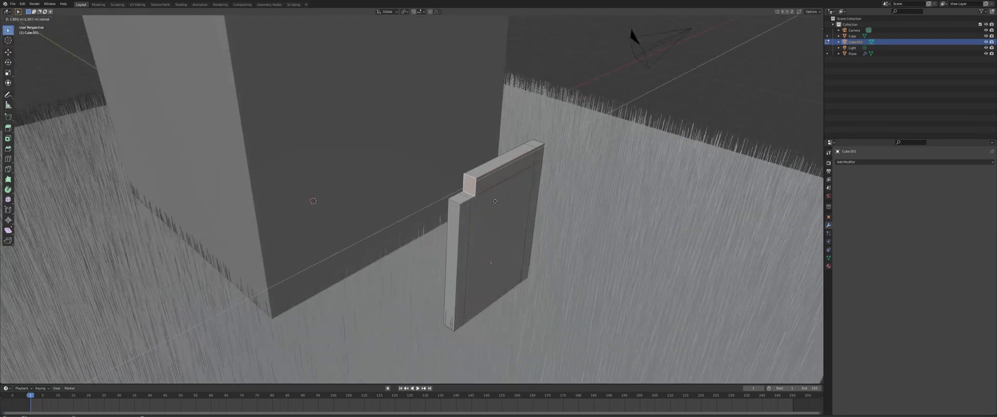
click(478, 205)
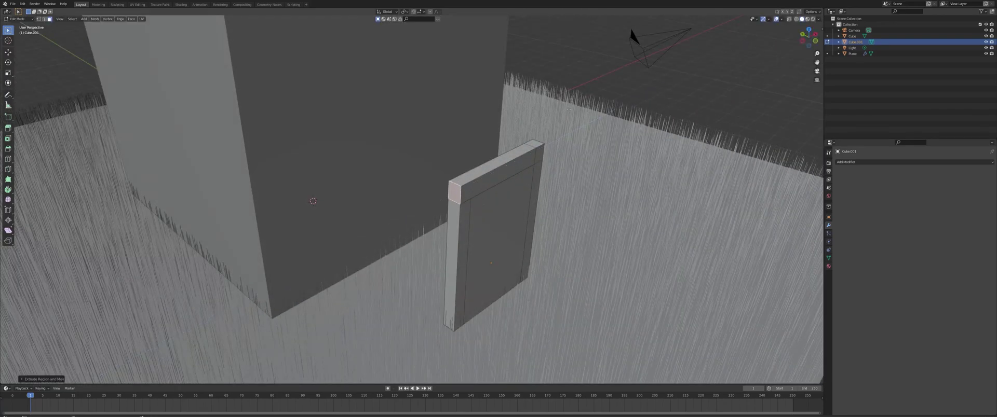
Step: Select the front faces of the side and top border strips and extrude them forward into a raised door frame
key(KP_1)
click(491, 193)
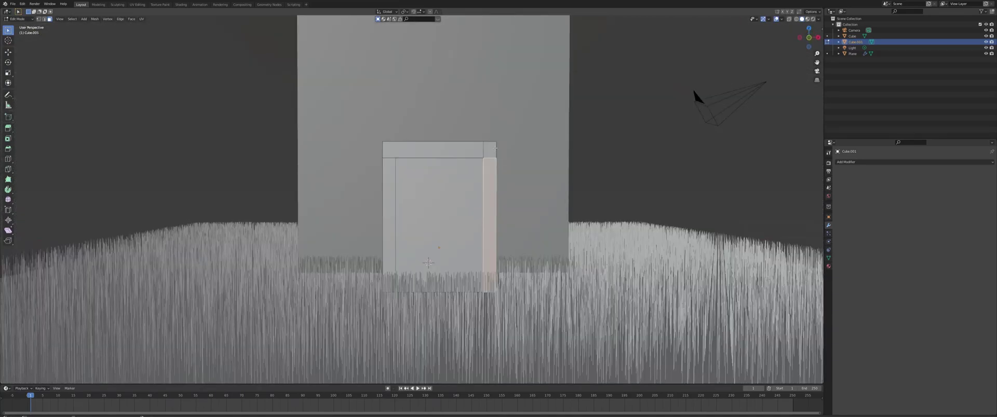
shift+click(489, 151)
shift+click(450, 150)
shift+click(389, 174)
middle_drag(570, 162, 534, 168)
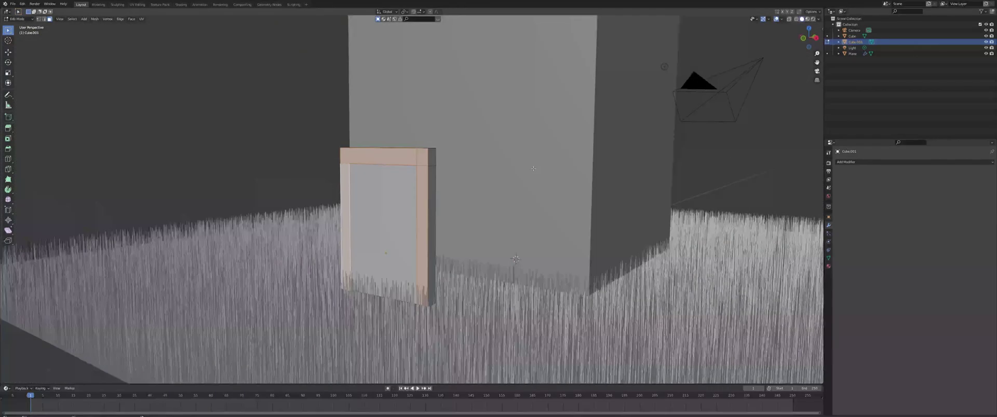
key(e)
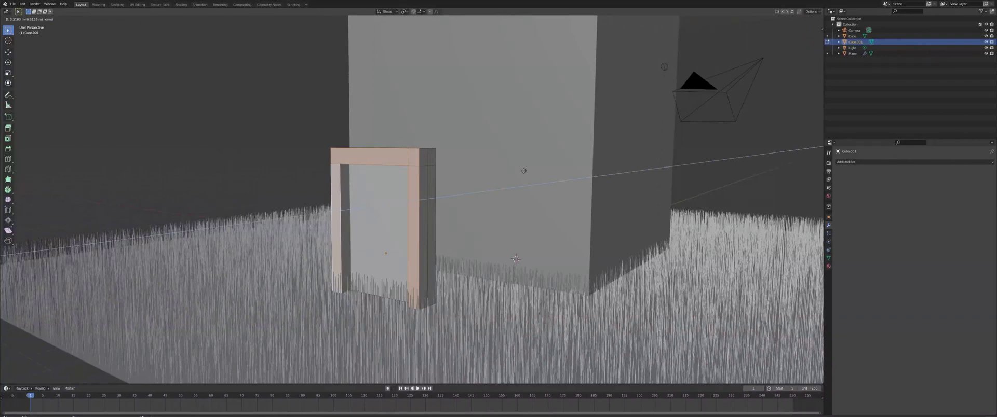
click(524, 171)
click(238, 94)
middle_drag(238, 94, 275, 103)
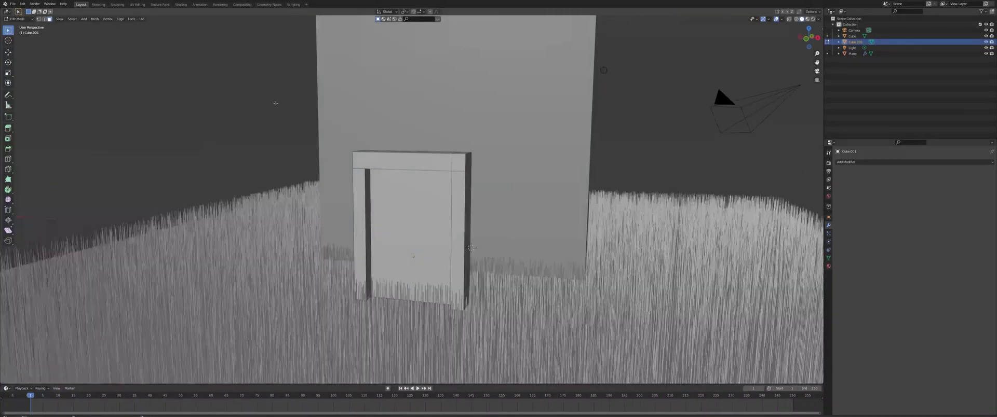
Step: Add a cube inside the door mesh, move it along Y to the door and raise it along Z
key(shift+a)
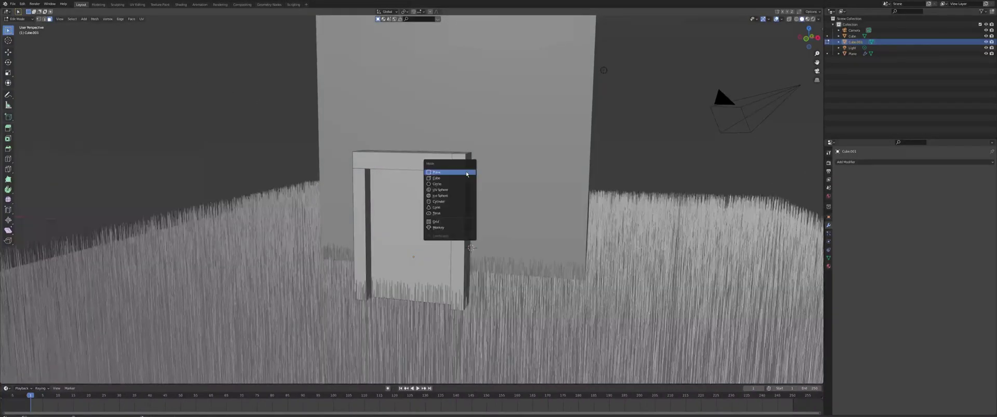
click(436, 178)
middle_drag(436, 178, 494, 161)
key(g)
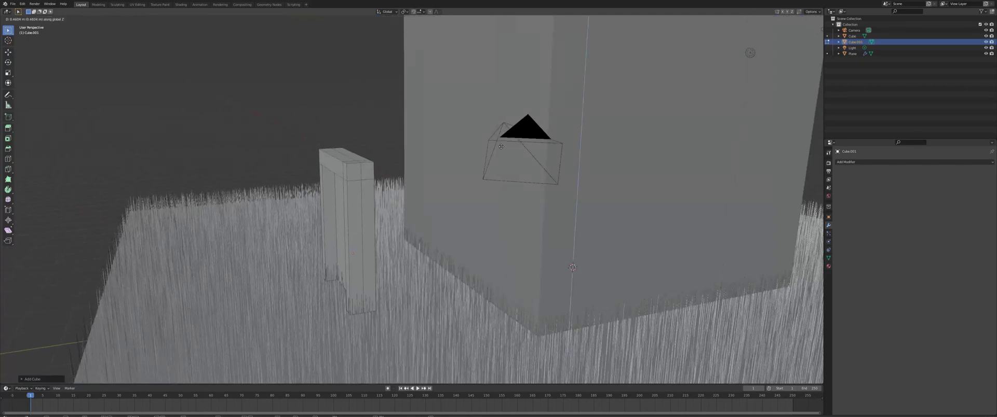
key(y)
click(254, 167)
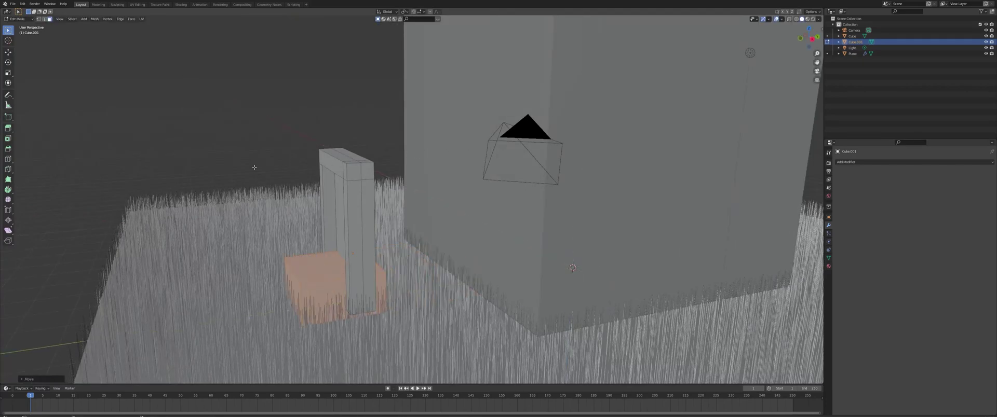
key(g)
key(z)
click(252, 100)
Step: Scale the added cube down uniformly to the size of a door handle
middle_drag(252, 101, 586, 193)
key(s)
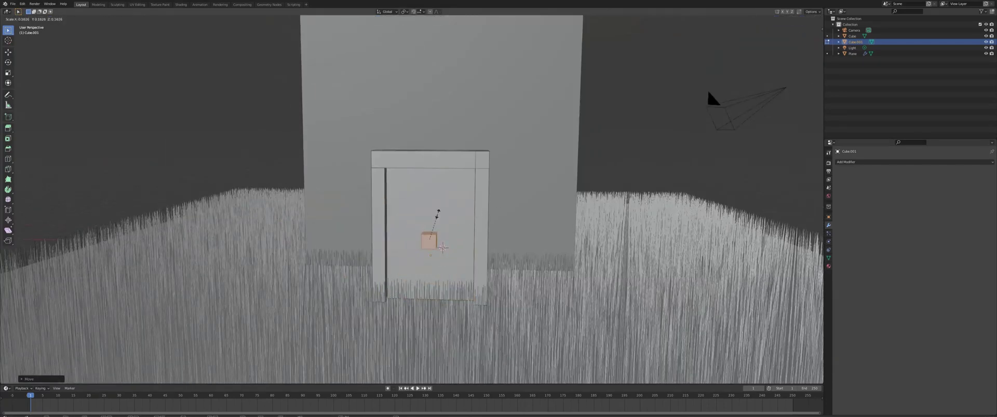
click(437, 222)
Step: Move the small cube along X toward the door's opening edge and along Y against the panel, then scale it into a handle
scroll(438, 222, up, 4)
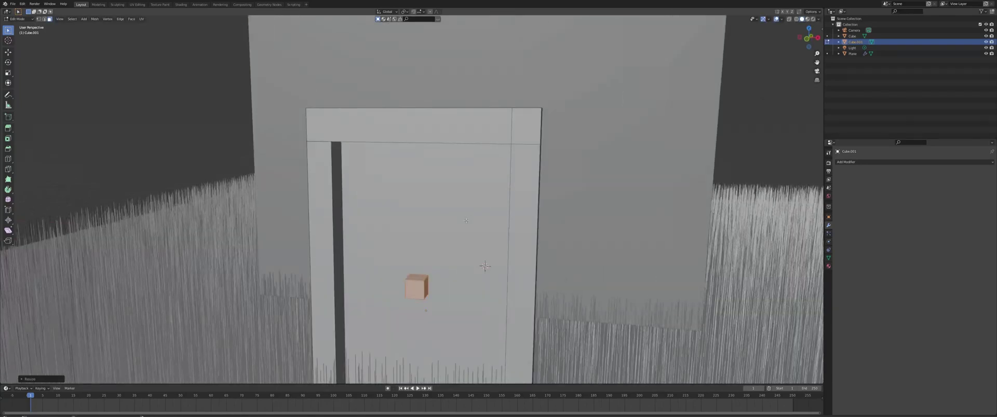
key(g)
key(x)
click(516, 201)
key(g)
key(y)
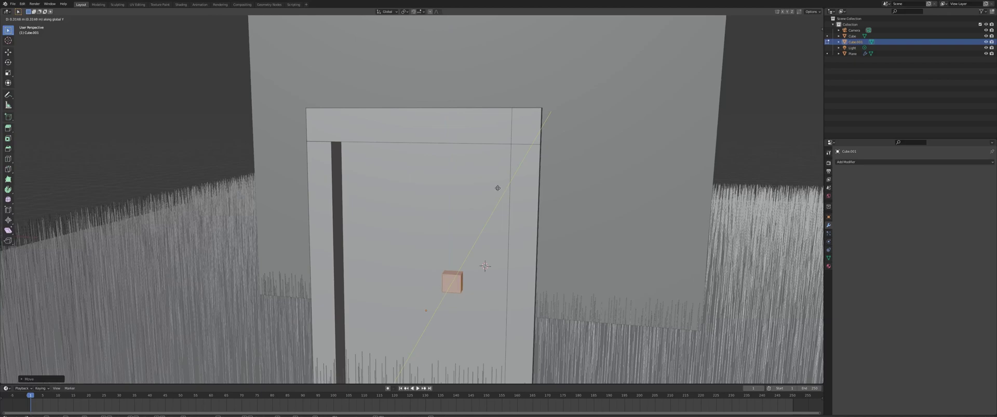
click(521, 199)
key(s)
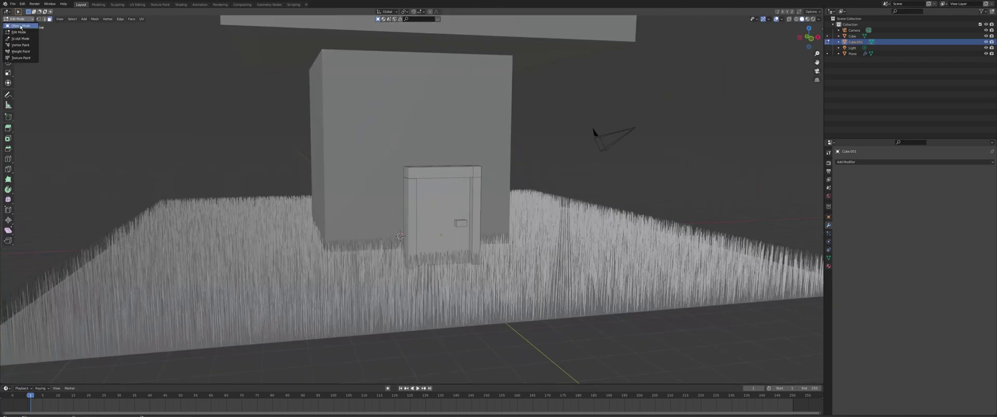
Step: Return to Object Mode and move the finished door along Y against the front wall of the house
click(21, 26)
middle_drag(242, 74, 532, 158)
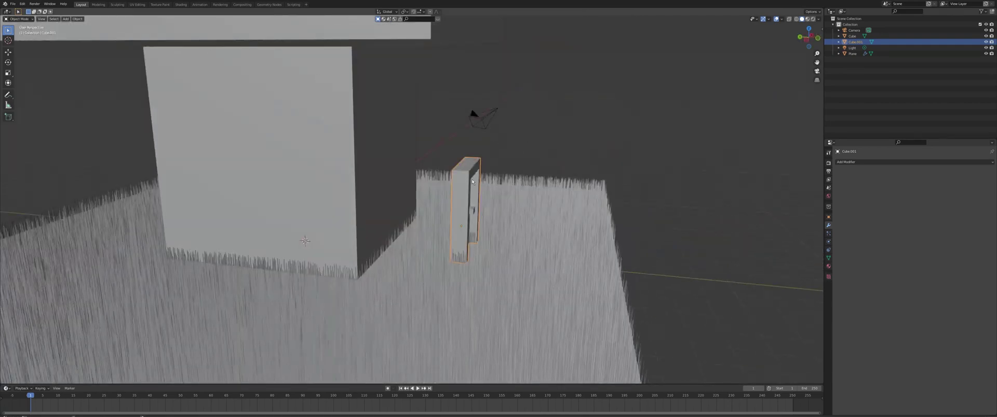
scroll(565, 164, up, 2)
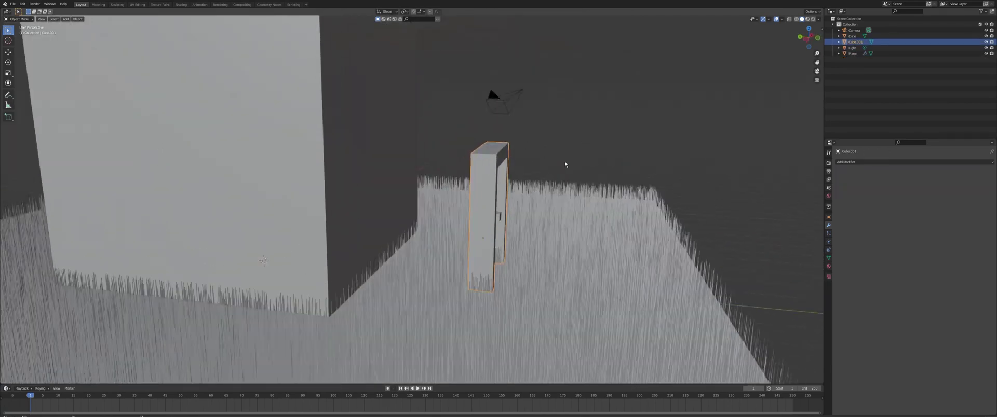
key(g)
key(z)
key(y)
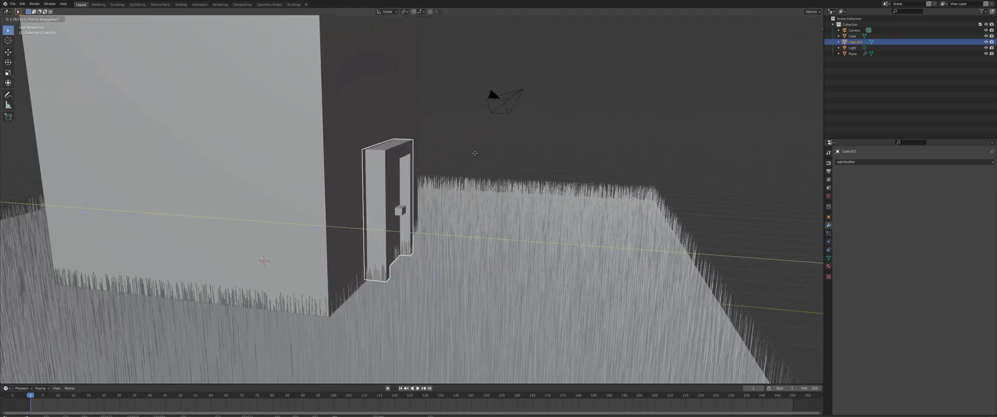
click(473, 144)
click(469, 136)
middle_drag(470, 135, 329, 154)
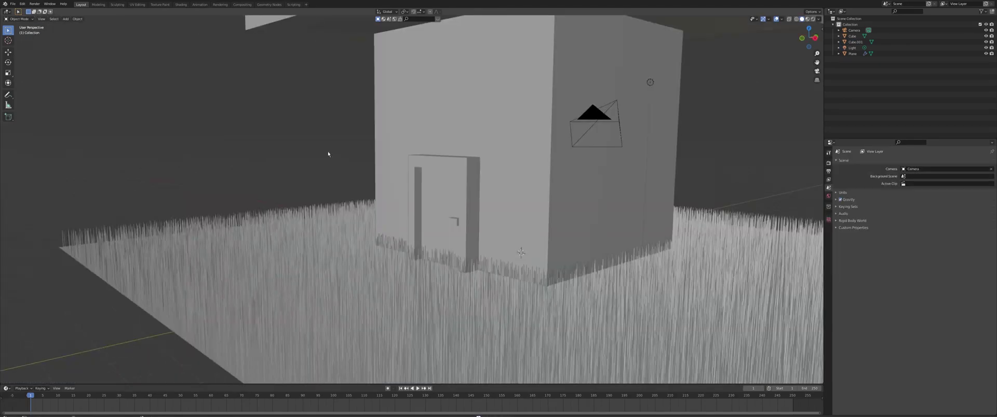
Step: Add another cube, move it in front of the door and raise it along Z above the grass
middle_drag(558, 150, 525, 177)
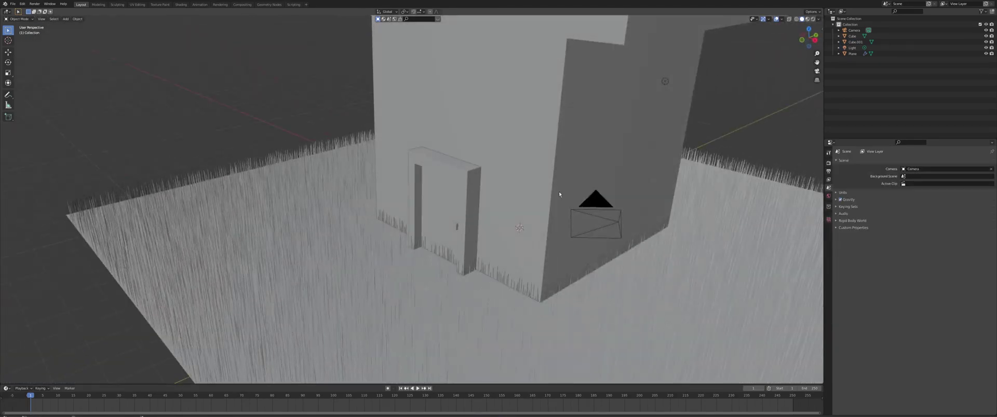
key(shift+a)
mouse_move(555, 193)
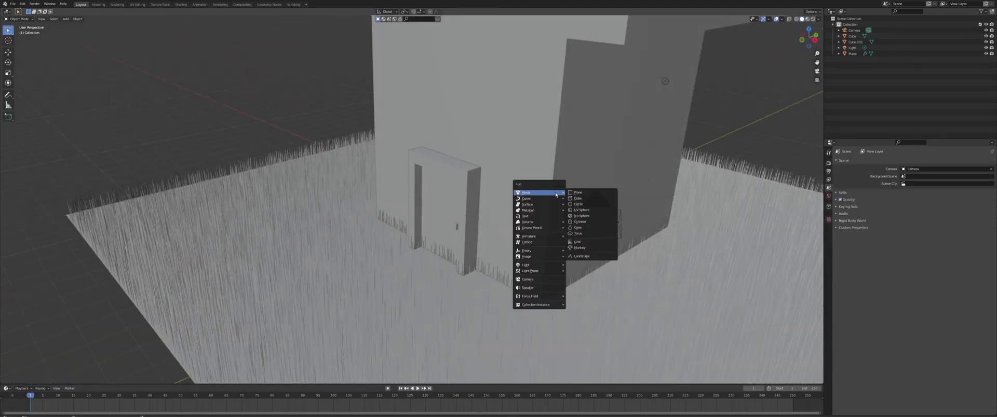
click(587, 200)
key(g)
click(468, 233)
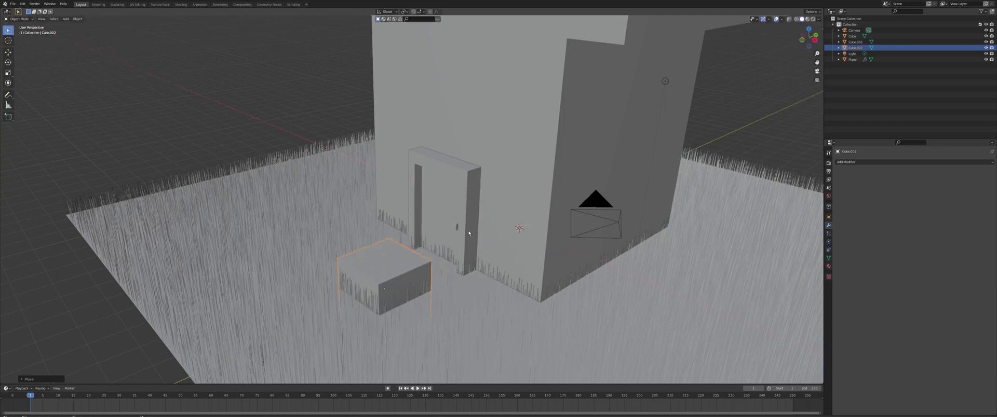
key(g)
key(z)
click(466, 168)
middle_drag(466, 168, 506, 169)
scroll(399, 166, up, 3)
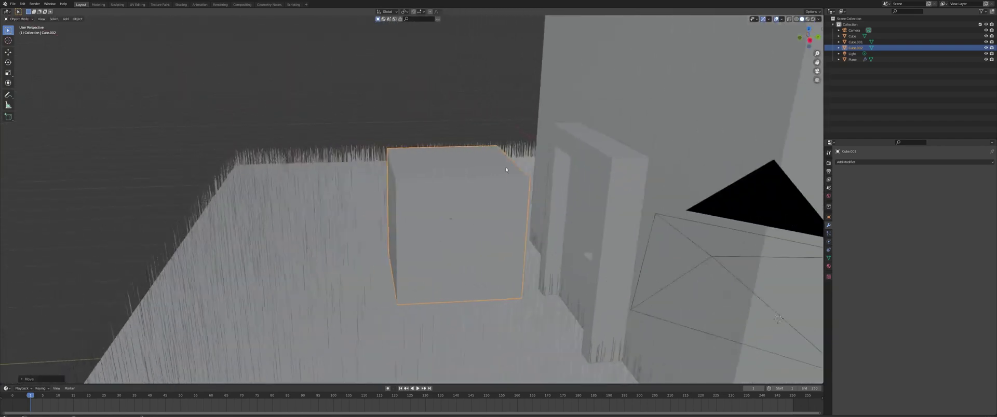
Step: Flatten the new cube along Y into a thin panel and enlarge it uniformly to window size
key(s)
key(y)
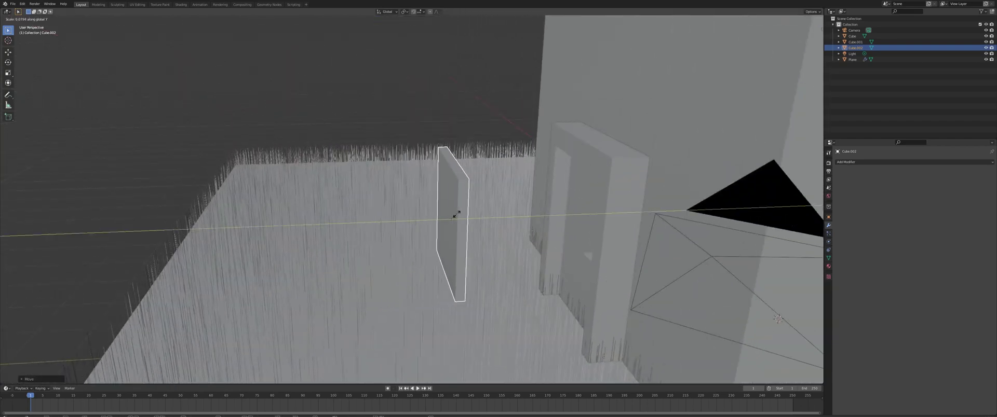
click(459, 210)
middle_drag(459, 210, 456, 138)
key(s)
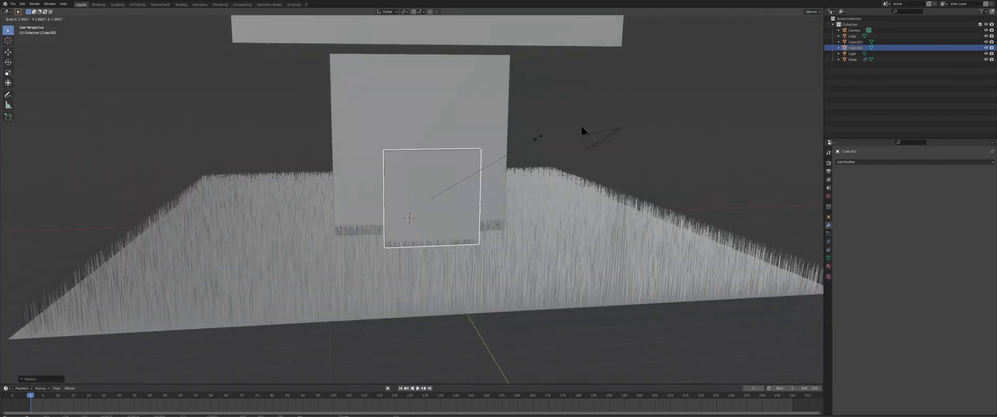
click(531, 137)
Step: Raise the window panel along Z and move it along Y farther in front of the door
key(g)
key(z)
click(531, 123)
middle_drag(533, 120, 426, 124)
key(g)
key(y)
click(470, 112)
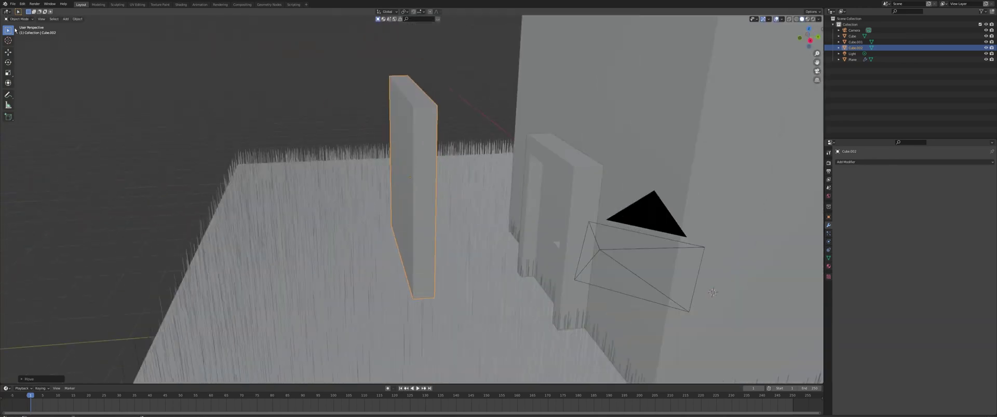
Step: In Edit Mode, select the panel's outer rim faces and extrude them outward along their normals to form a border
click(18, 19)
click(14, 32)
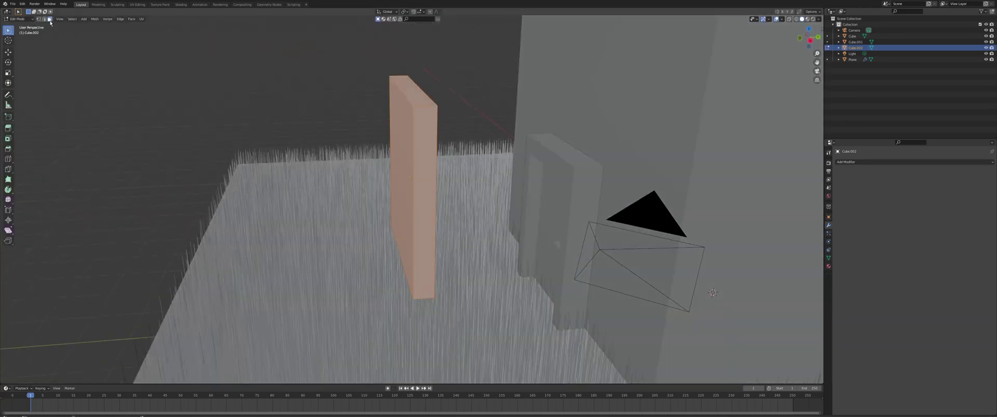
middle_drag(427, 125, 475, 129)
click(459, 156)
shift+click(421, 90)
shift+click(392, 127)
middle_drag(393, 127, 351, 102)
middle_drag(450, 231, 447, 214)
key(alt+e)
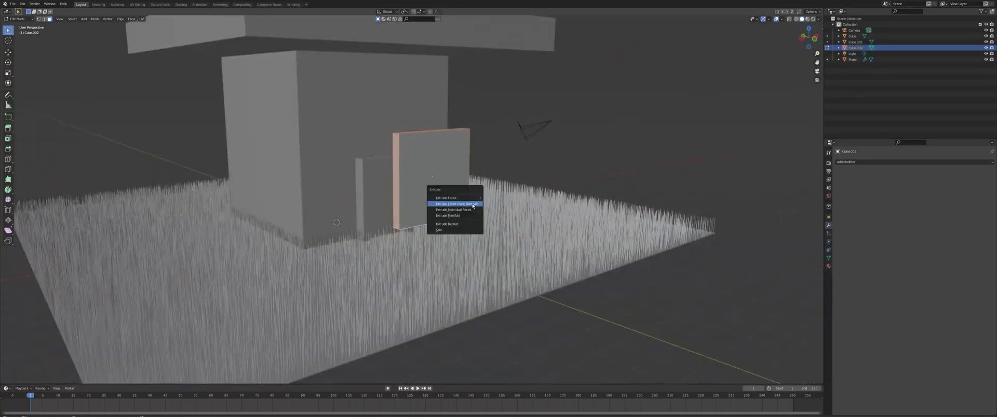
click(473, 205)
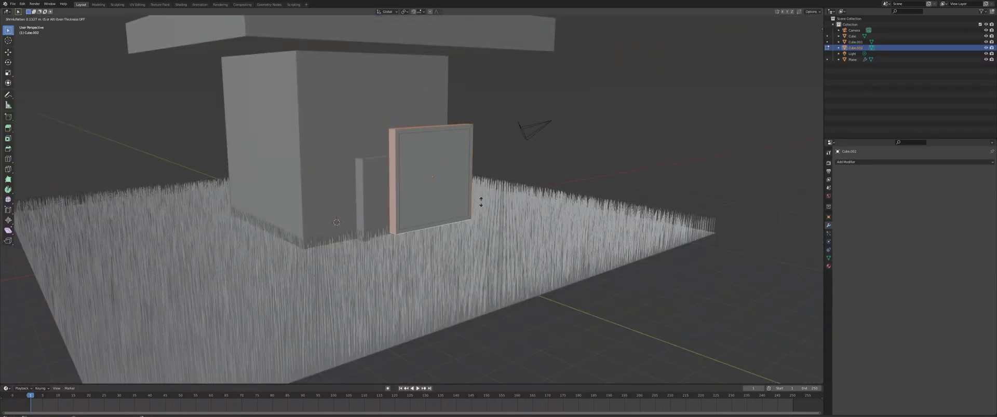
click(486, 201)
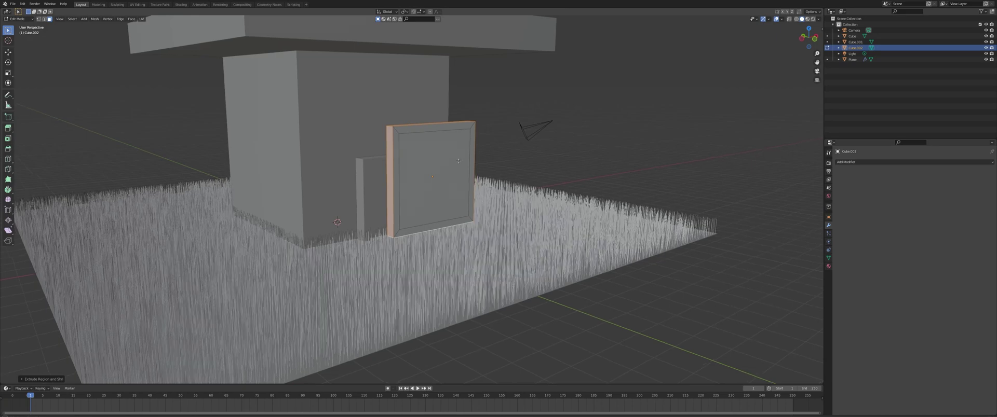
Step: Select the face loop of the border on the panel's front side and extrude it forward into a raised window frame
scroll(459, 99, up, 3)
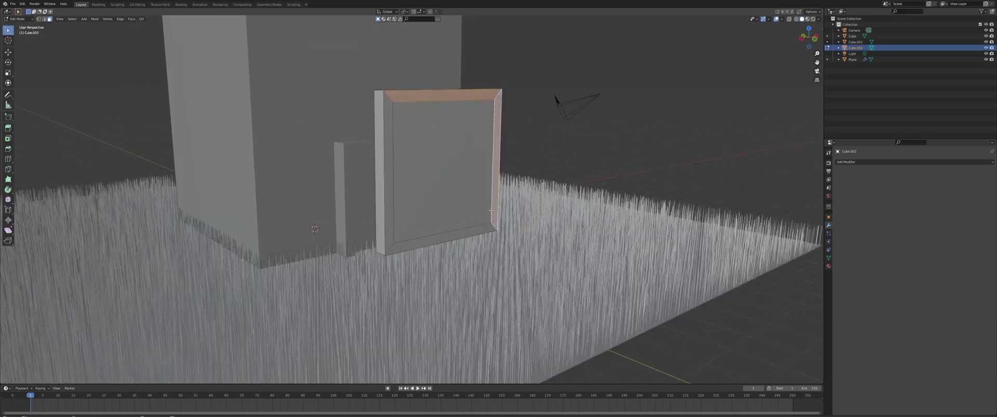
alt+click(501, 120)
middle_drag(501, 120, 415, 163)
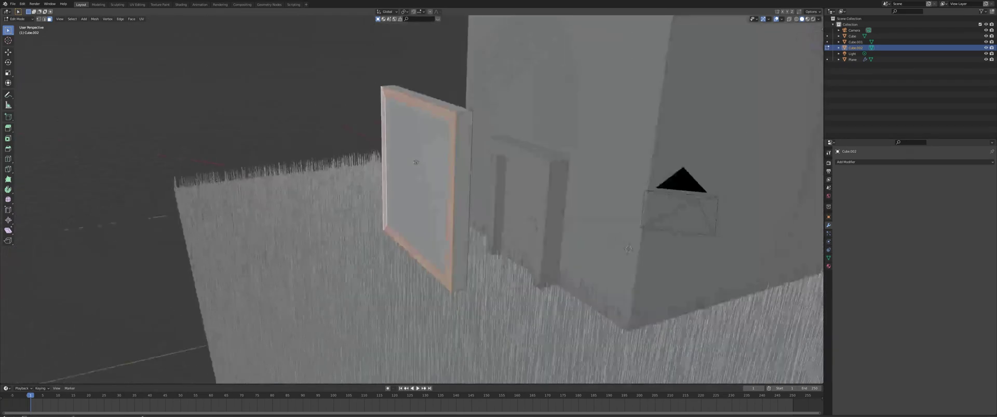
key(e)
click(405, 163)
click(663, 254)
middle_drag(664, 254, 706, 257)
scroll(663, 254, down, 2)
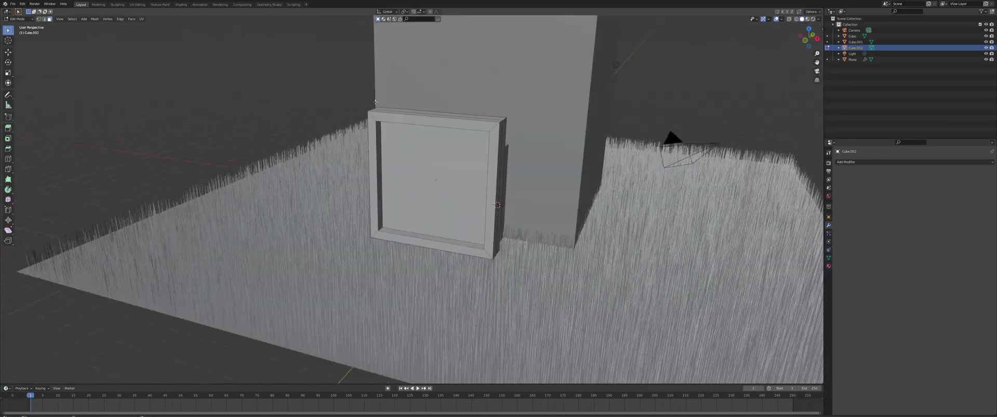
Step: Add six evenly spaced vertical loop cuts and six horizontal loop cuts across the window
scroll(470, 188, up, 2)
middle_drag(470, 188, 490, 192)
middle_drag(482, 154, 452, 149)
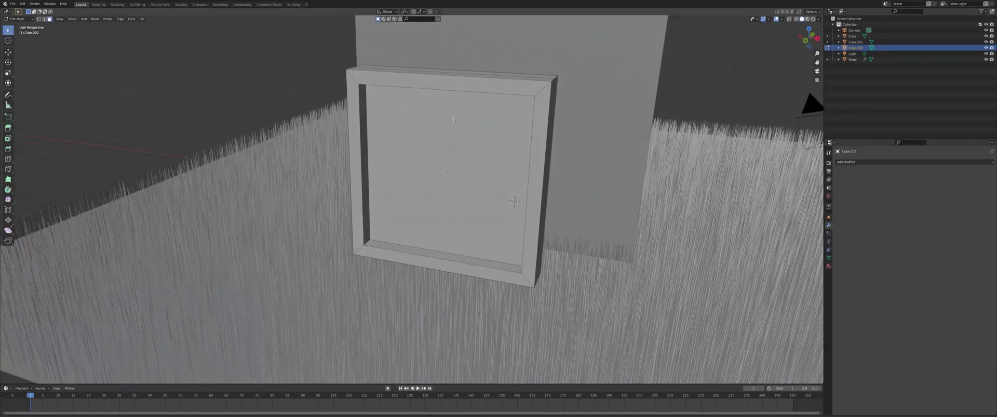
key(ctrl+r)
scroll(449, 87, up, 1)
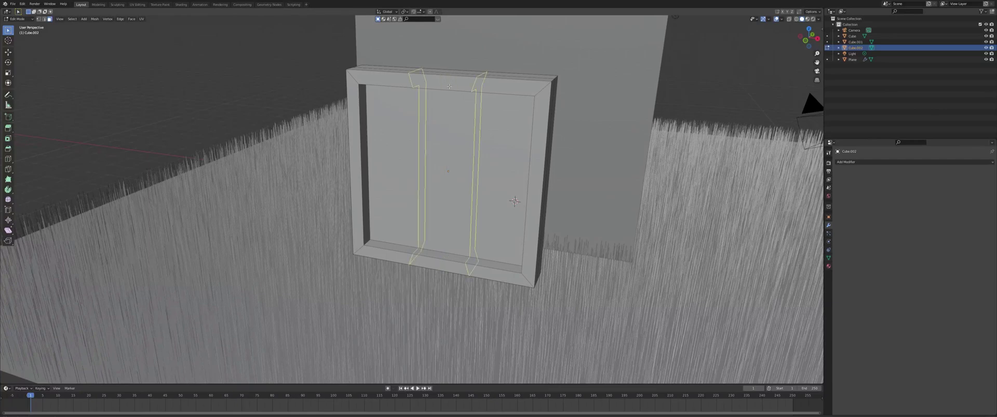
scroll(449, 86, up, 4)
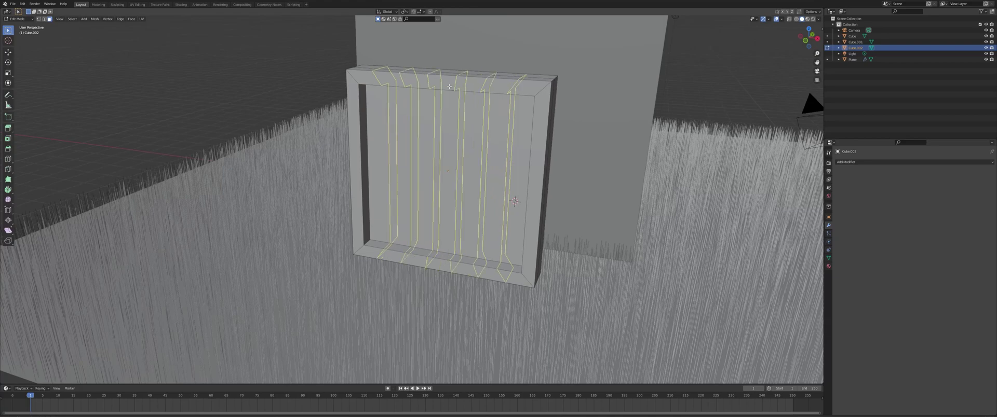
click(449, 87)
middle_drag(450, 87, 443, 90)
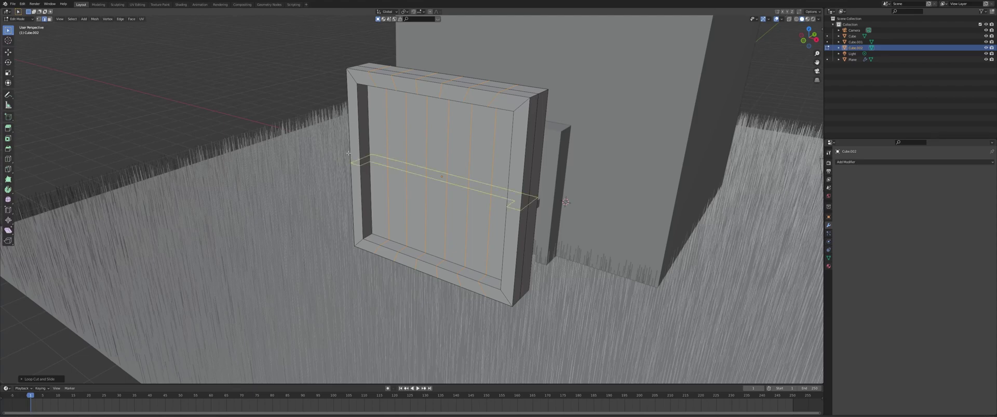
scroll(348, 154, up, 6)
click(348, 154)
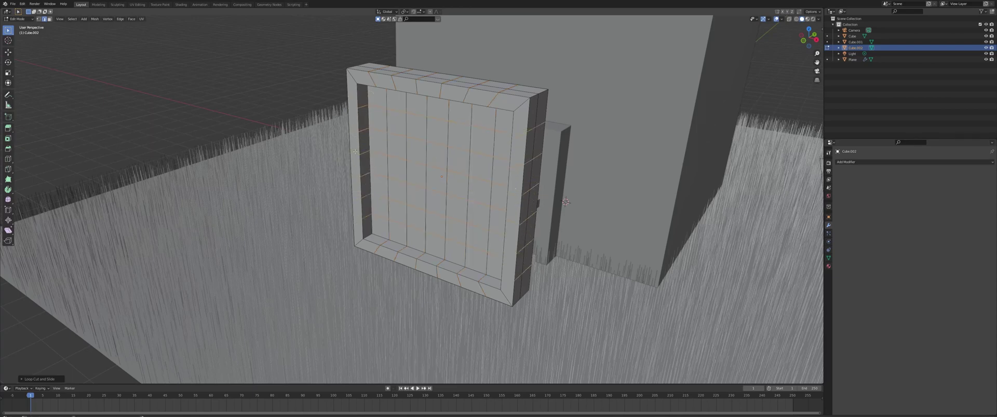
Step: Select the middle inner face under the frame's upper rail and extrude it down to the lower rail as a vertical bar
click(50, 19)
middle_drag(363, 161, 427, 123)
click(448, 83)
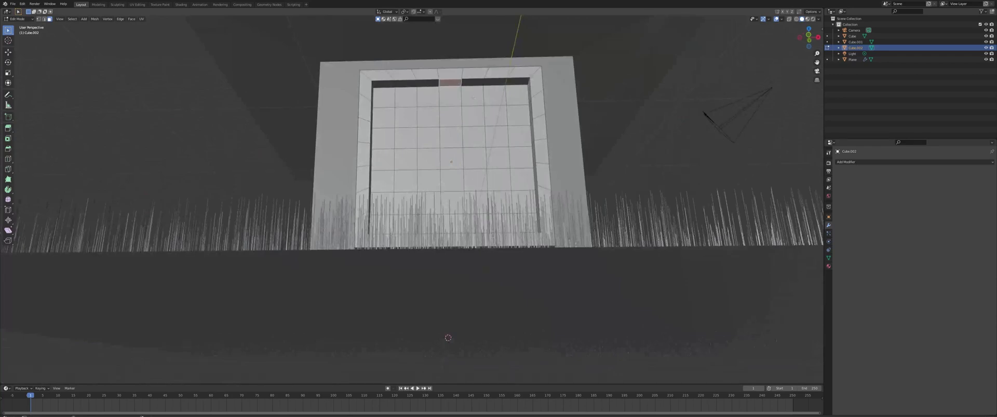
middle_drag(448, 83, 448, 244)
key(e)
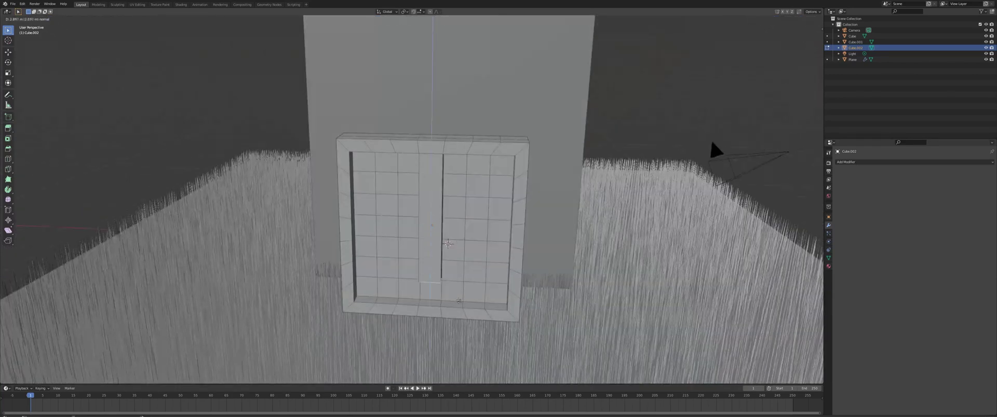
click(459, 319)
middle_drag(460, 319, 551, 275)
scroll(551, 275, up, 1)
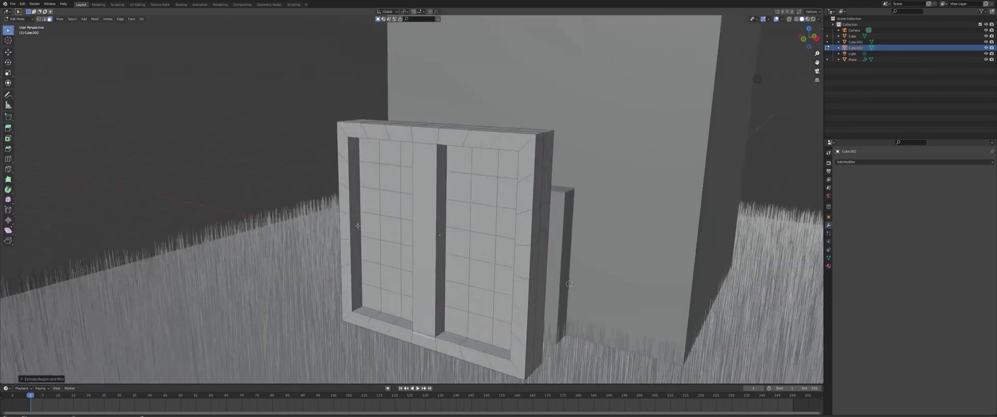
Step: Extrude the middle inner face of the frame's side rail across to the opposite side as a horizontal bar
click(360, 234)
middle_drag(456, 251, 431, 249)
key(e)
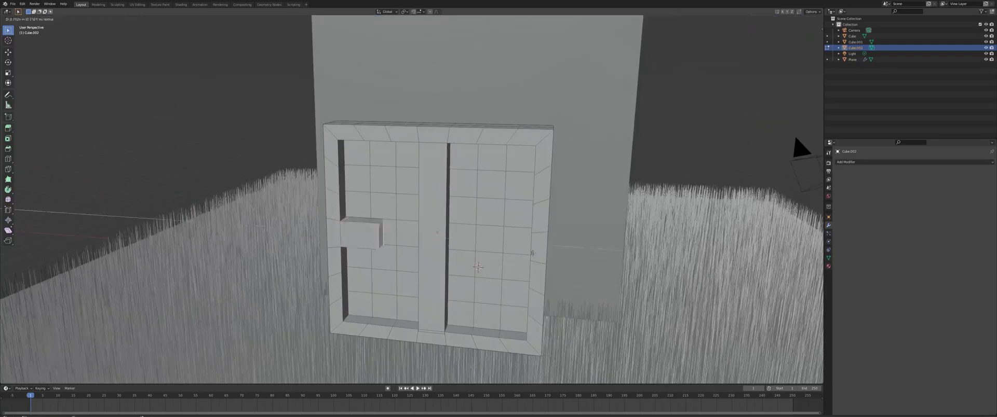
click(644, 251)
scroll(643, 251, down, 4)
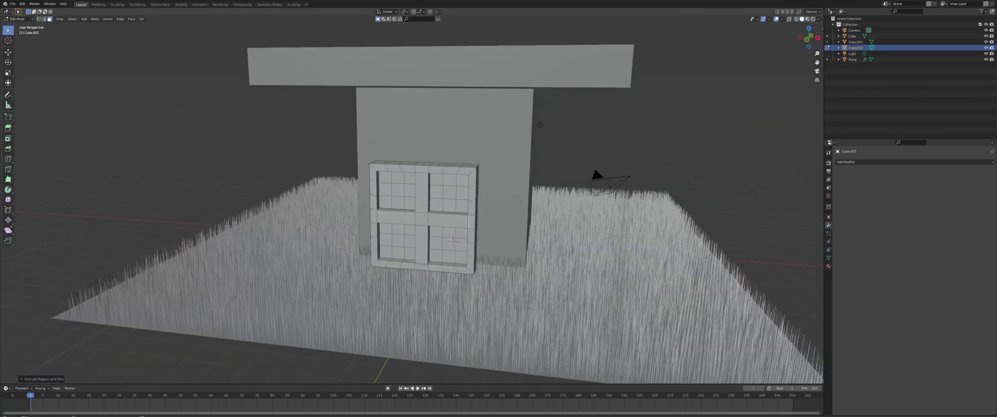
Step: Return to Object Mode and rotate the finished window 90° about Z
middle_drag(625, 147, 641, 138)
scroll(597, 240, down, 2)
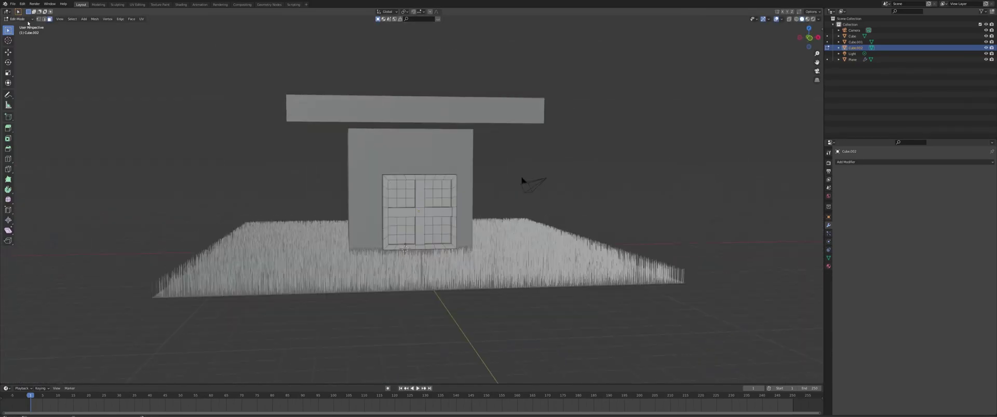
click(28, 18)
click(21, 25)
middle_drag(385, 161, 464, 169)
key(r)
key(z)
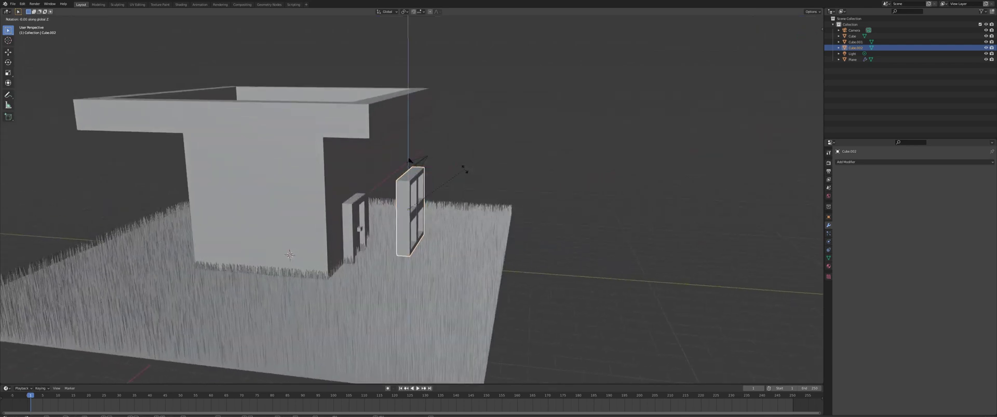
text(90)
key(Return)
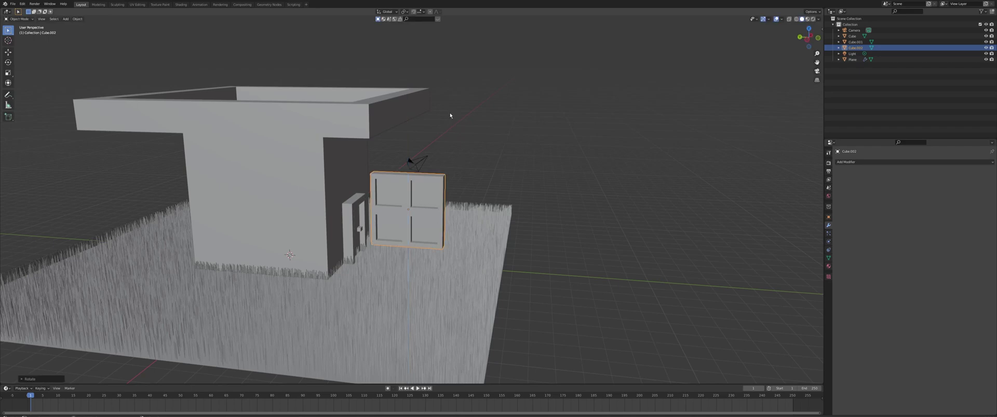
Step: Move the window along X, adjust its height along Z, and shift it along Y in front of the side wall
middle_drag(450, 116, 469, 112)
key(g)
key(x)
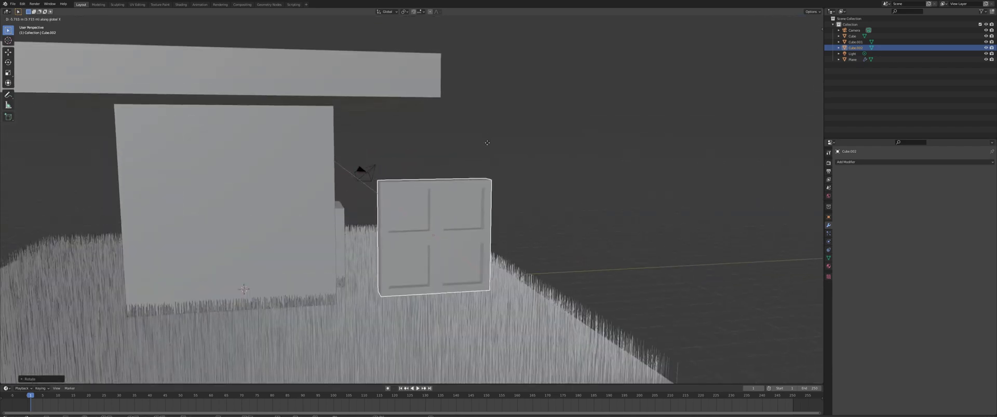
click(493, 154)
key(g)
key(z)
click(492, 156)
key(g)
key(y)
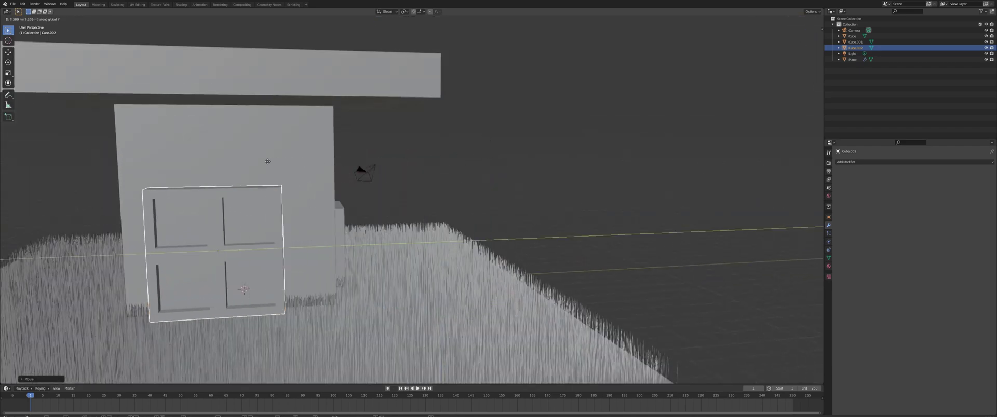
click(267, 162)
Step: Move the window along X until it sits against the house's side wall, and deselect it
middle_drag(267, 161, 349, 170)
key(g)
key(x)
click(258, 176)
key(g)
key(x)
click(338, 149)
key(x)
key(g)
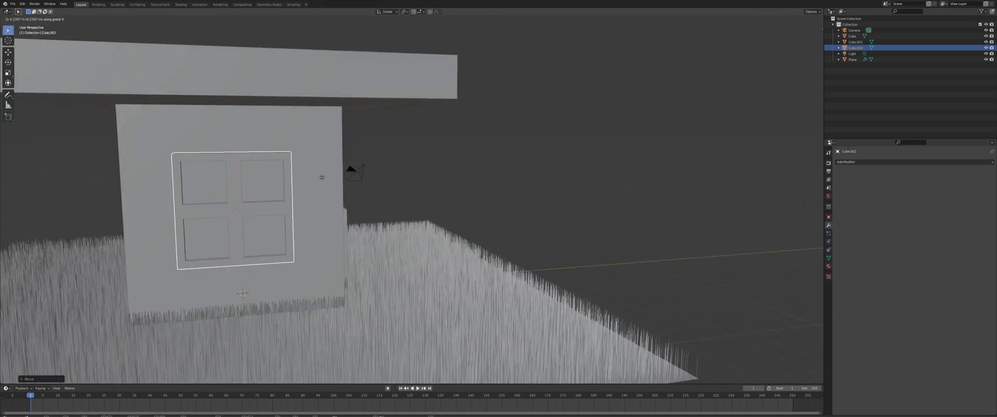
key(x)
click(411, 163)
click(456, 152)
Step: Duplicate the side-wall window, move the copy along Y beyond the front wall, and rotate it 90° about Z
scroll(456, 153, down, 3)
middle_drag(456, 153, 404, 156)
click(296, 188)
key(shift+d)
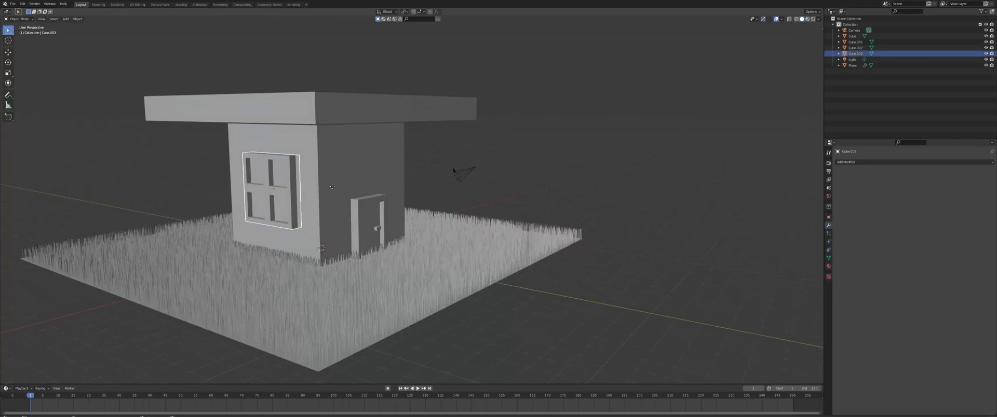
key(x)
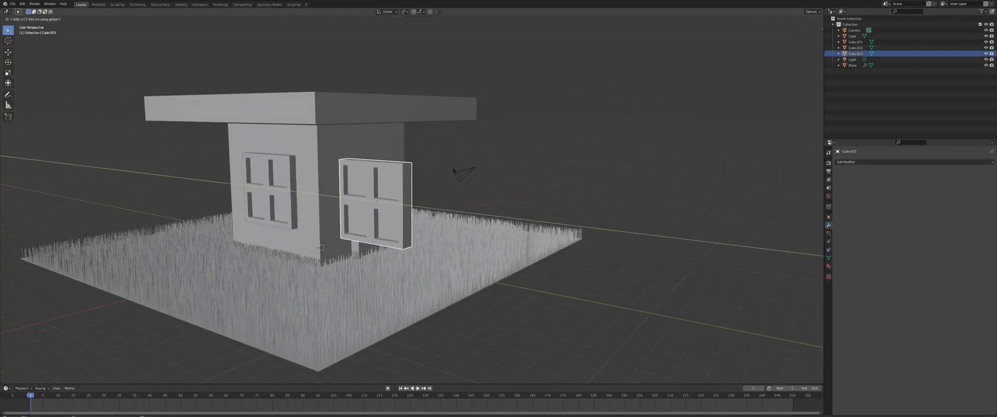
click(426, 185)
middle_drag(425, 185, 436, 211)
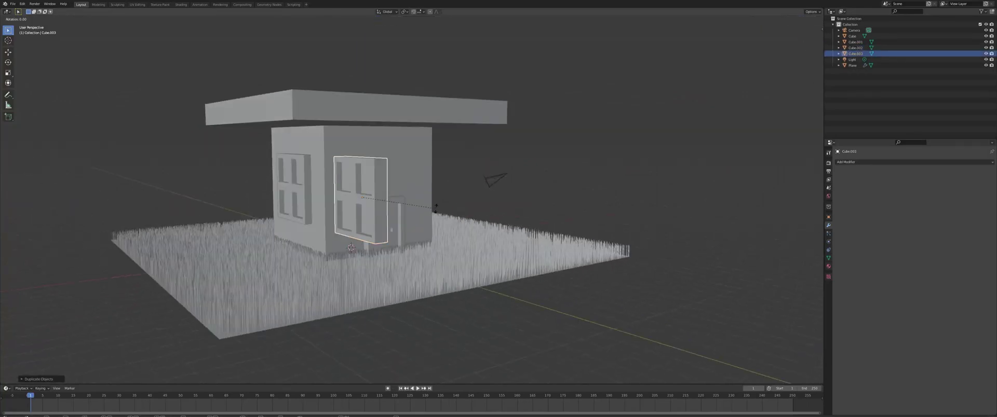
text(z90)
key(Return)
Step: Move the duplicated window along Y against the front wall and scale it down uniformly
middle_drag(436, 211, 499, 173)
key(g)
key(y)
click(475, 206)
scroll(487, 189, up, 3)
key(s)
click(460, 170)
Step: Center the smaller window over the door along X, raise it along Z above the door, and deselect it
key(g)
key(x)
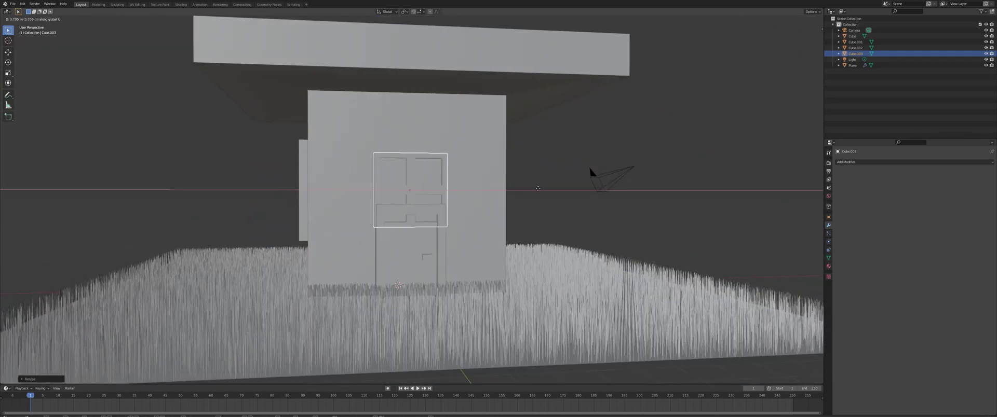
click(538, 188)
key(g)
key(z)
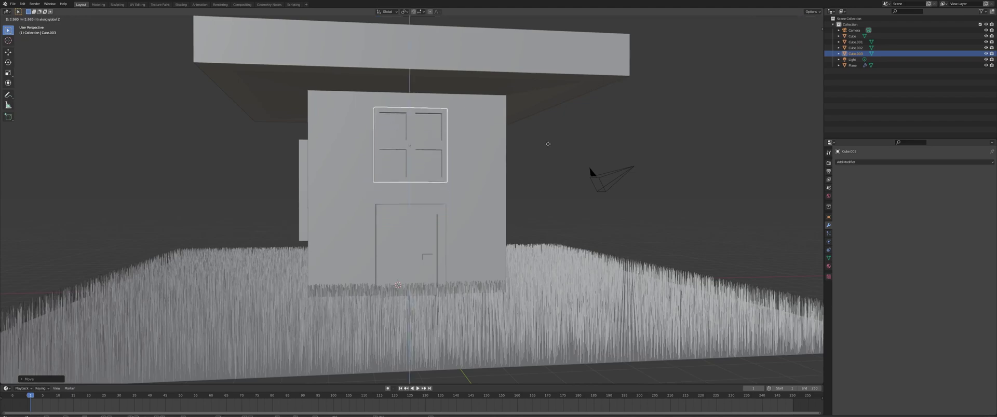
click(548, 146)
scroll(539, 147, up, 3)
scroll(563, 141, down, 3)
click(574, 144)
Step: Switch the viewport shading to Material Preview and view the house from the window side
scroll(574, 150, down, 5)
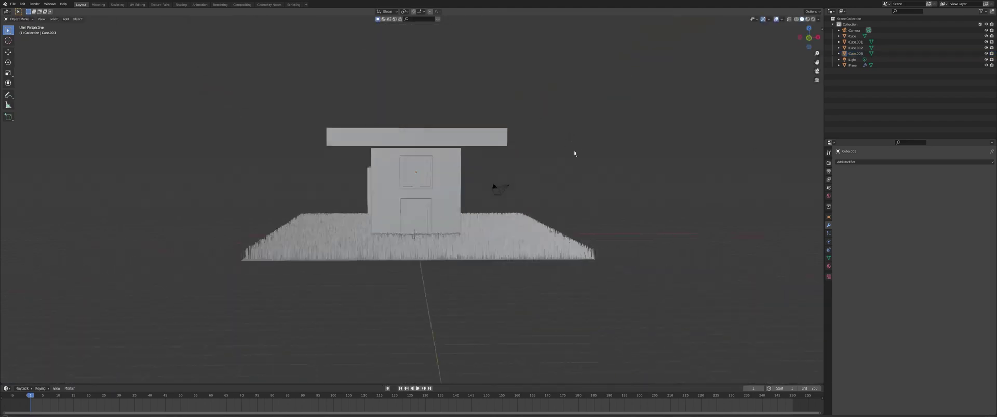
middle_drag(574, 152, 599, 151)
scroll(599, 151, up, 3)
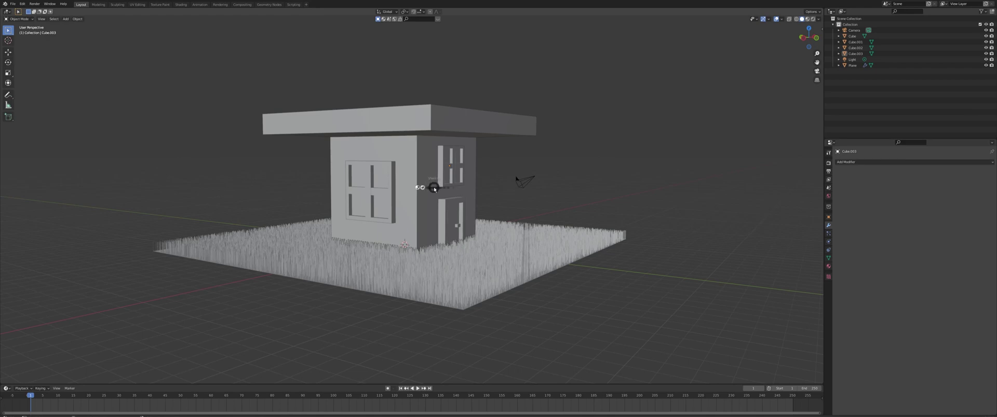
click(433, 226)
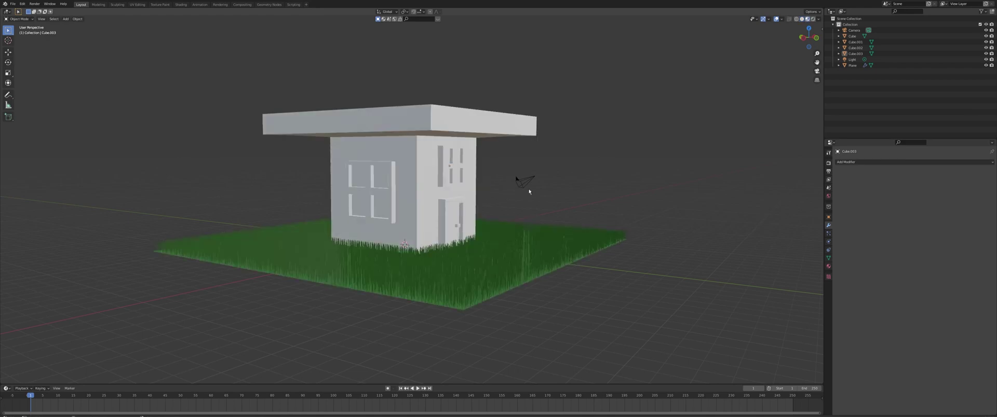
mouse_move(584, 178)
middle_down()
mouse_move(553, 179)
mouse_move(590, 185)
middle_up()
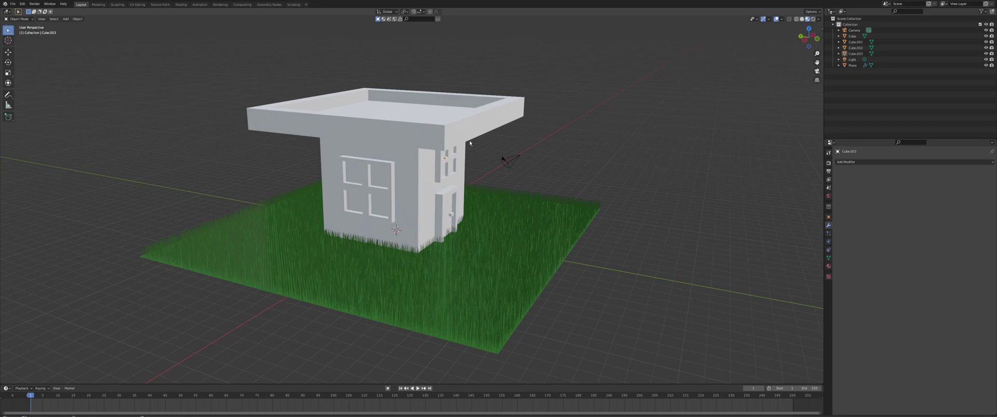
Step: Give the house body a new material with a light blue base color
middle_drag(470, 143, 397, 171)
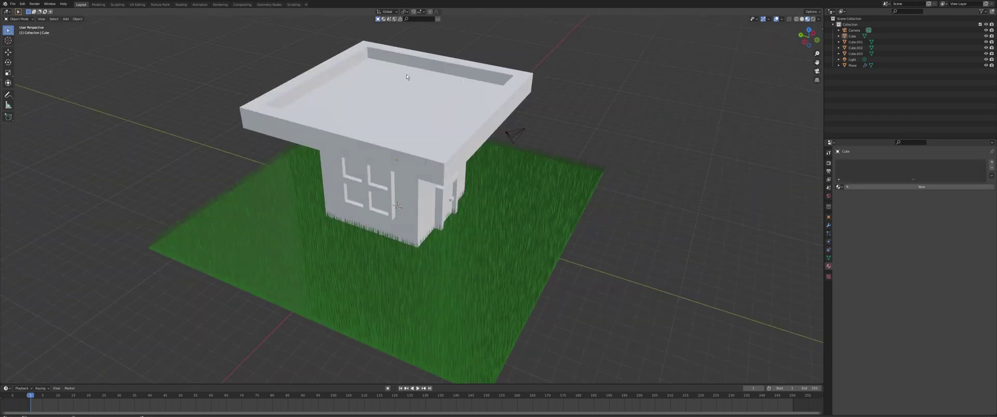
mouse_move(444, 107)
middle_down()
mouse_move(432, 99)
mouse_move(448, 98)
middle_up()
click(449, 98)
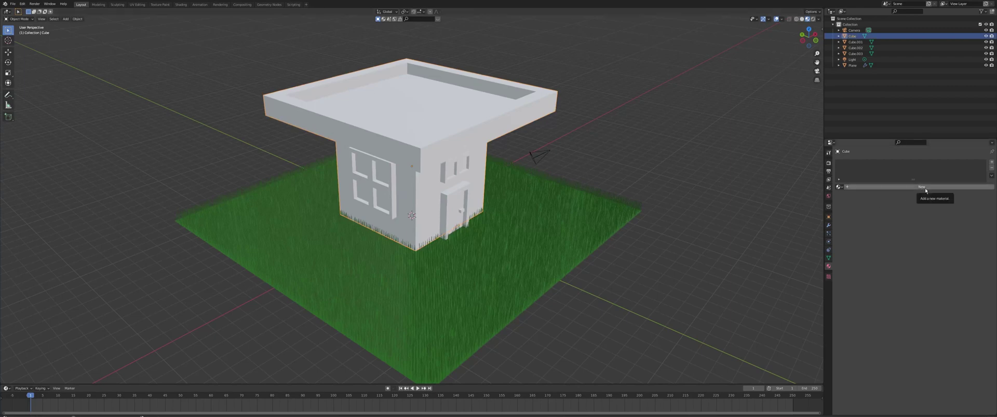
click(892, 186)
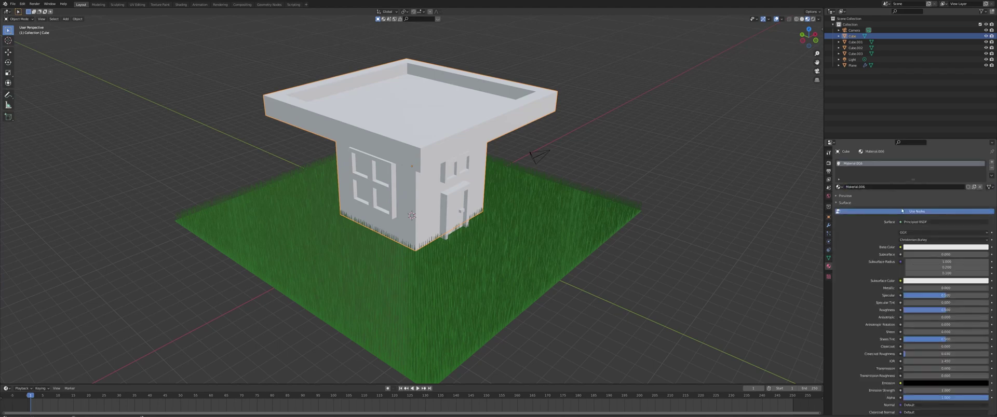
click(915, 250)
drag(958, 184, 959, 179)
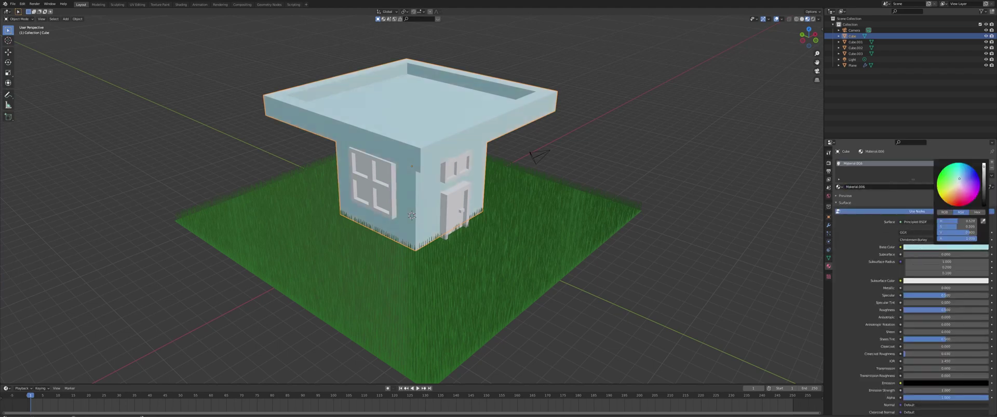
click(597, 126)
Step: Select the house body again and enter Edit Mode
scroll(597, 128, down, 2)
middle_drag(597, 136, 577, 117)
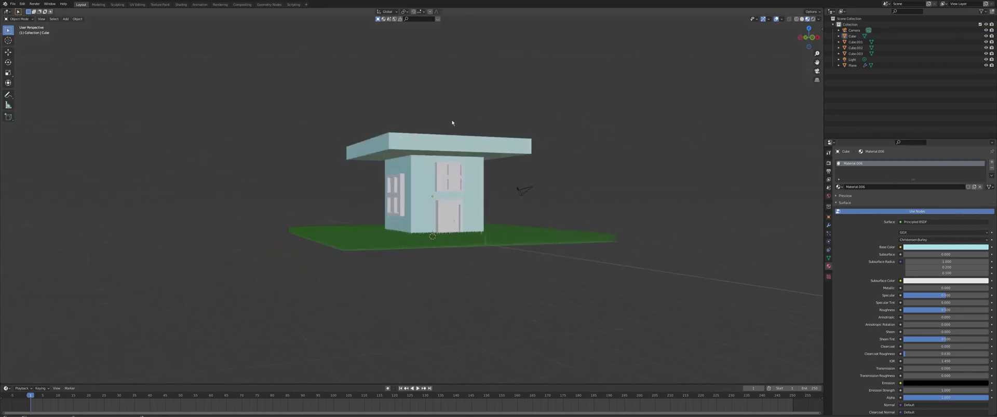
middle_drag(454, 123, 462, 140)
scroll(457, 151, up, 4)
click(382, 209)
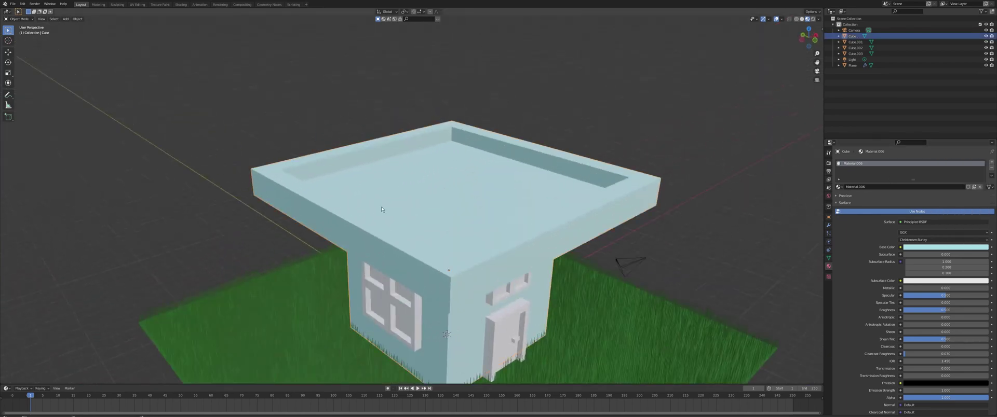
key(Tab)
Step: Select the face loops around the roof slab so that all of its faces are included
scroll(311, 208, up, 1)
middle_drag(312, 215, 323, 180)
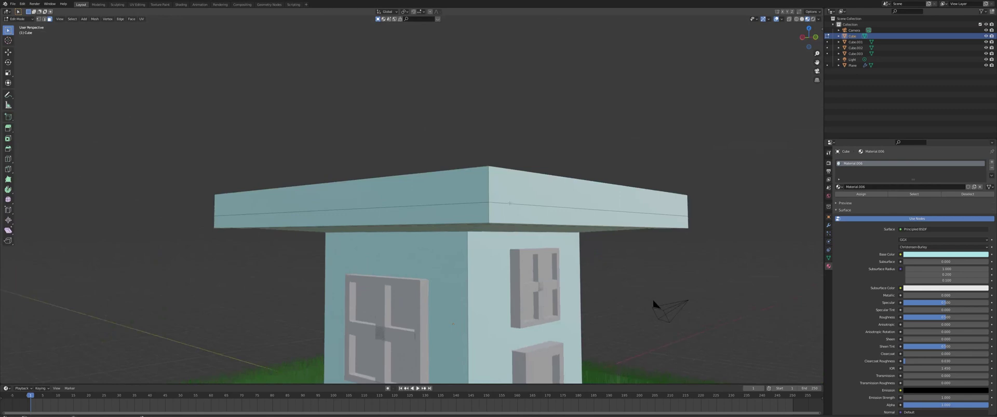
middle_drag(465, 125, 454, 166)
scroll(451, 179, down, 3)
middle_drag(438, 221, 476, 200)
middle_drag(463, 160, 445, 140)
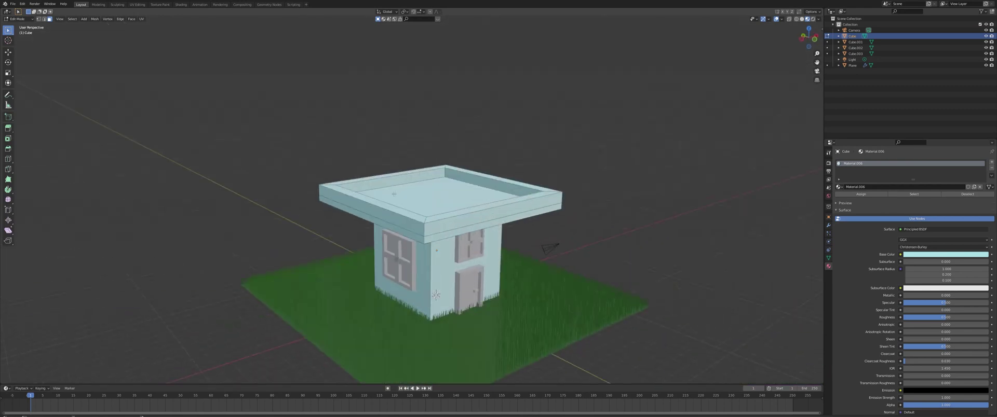
click(442, 236)
middle_drag(442, 235, 514, 262)
alt+shift+click(415, 283)
middle_drag(359, 168, 450, 233)
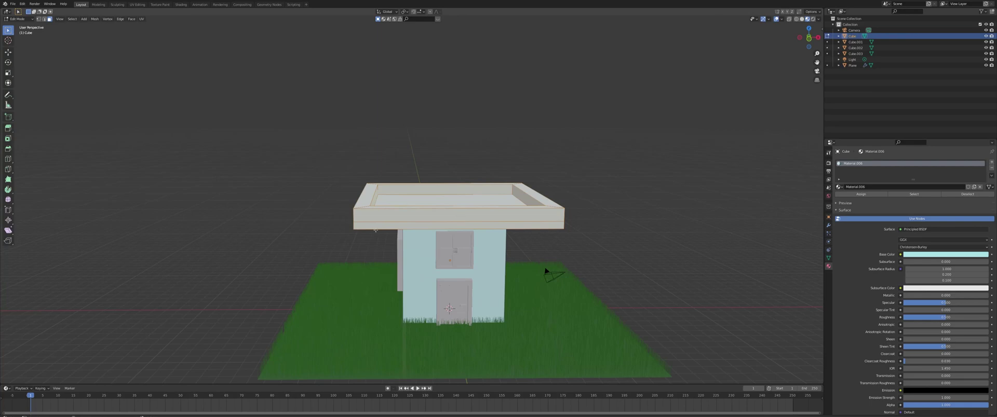
middle_drag(298, 144, 335, 133)
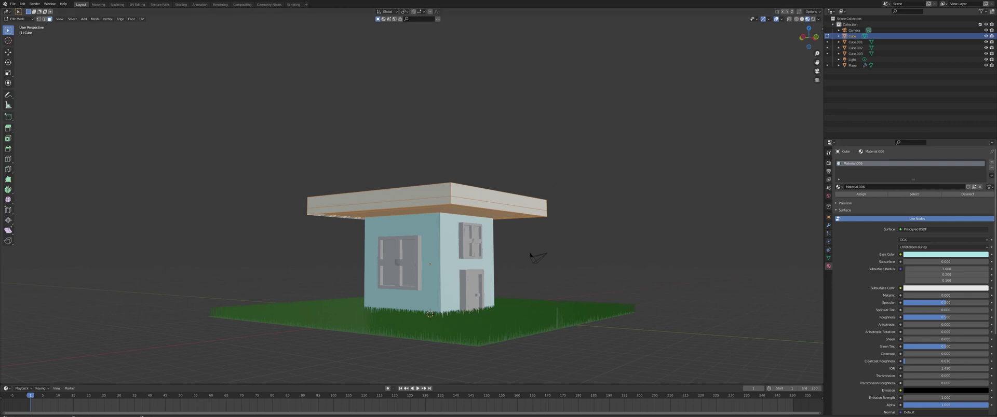
Step: Add a second material slot to the house with a new black material and assign it to the selected roof faces
click(992, 162)
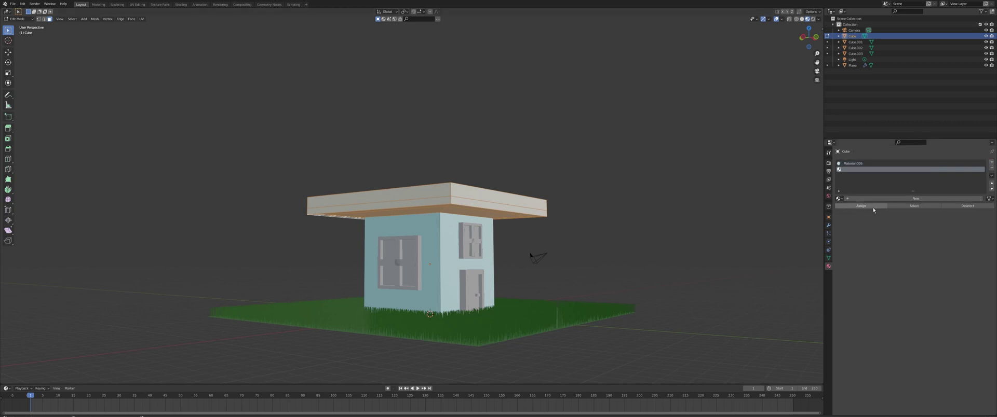
click(885, 199)
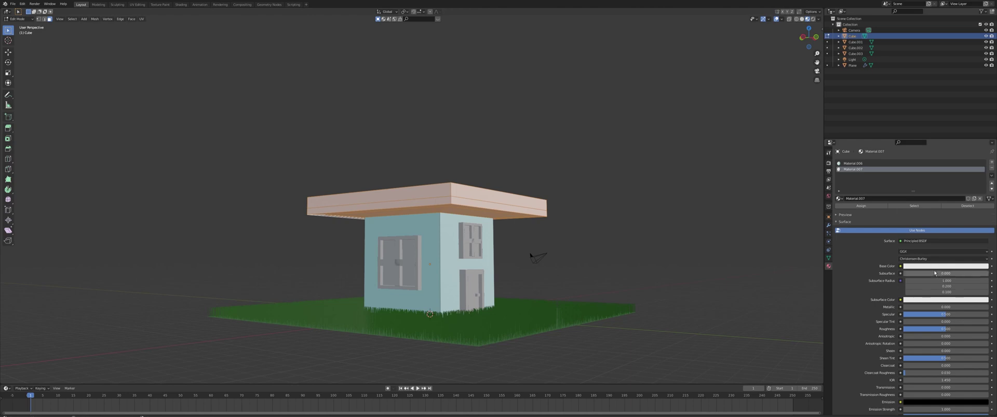
click(953, 267)
drag(985, 216, 984, 225)
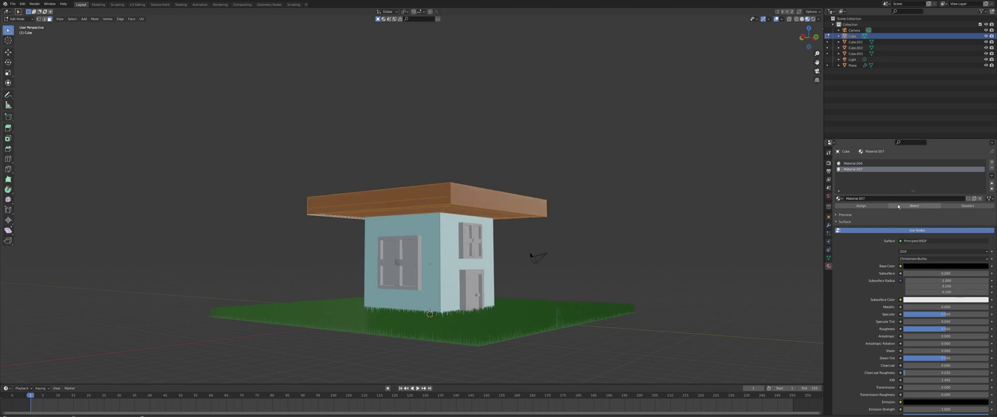
middle_drag(682, 161, 314, 100)
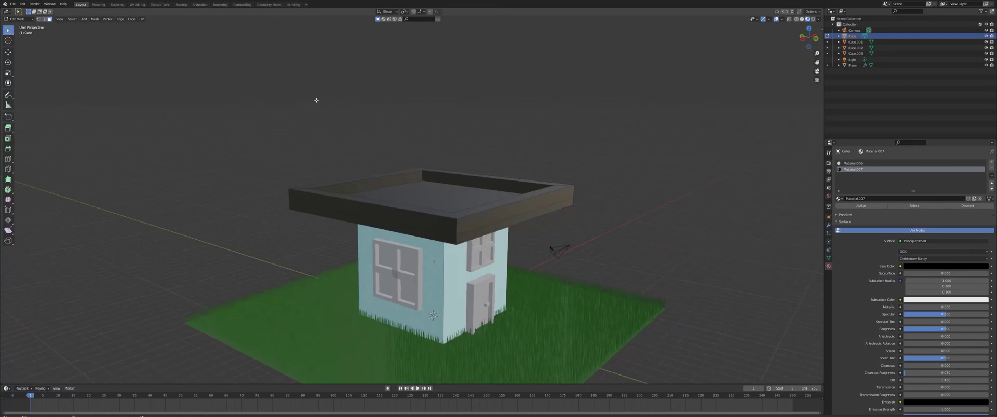
Step: Leave the house's Edit Mode, select the side-wall window and open it in Edit Mode
click(17, 19)
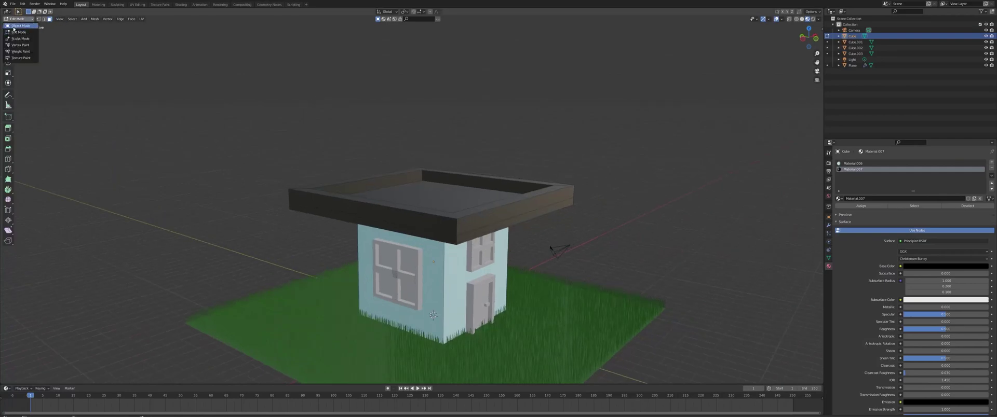
click(17, 25)
click(400, 278)
middle_drag(345, 221, 359, 199)
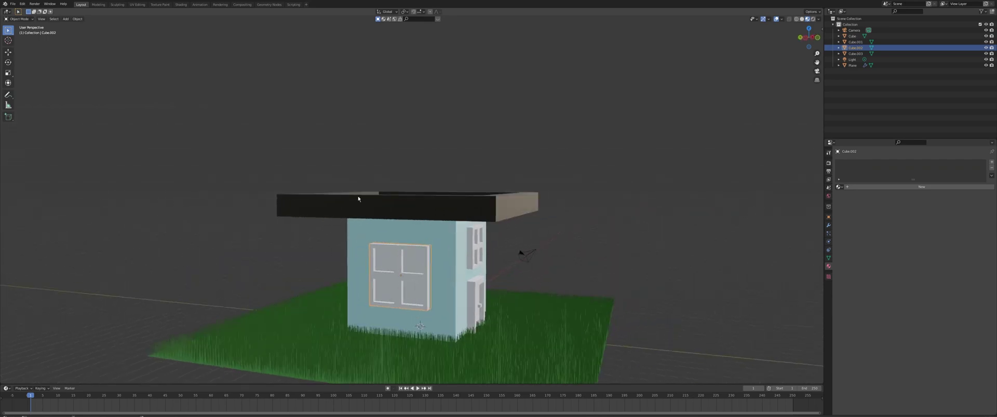
click(19, 18)
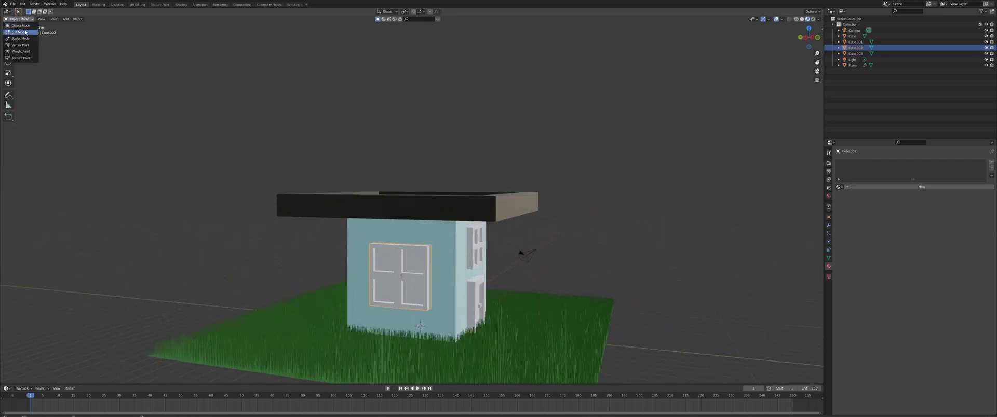
click(25, 33)
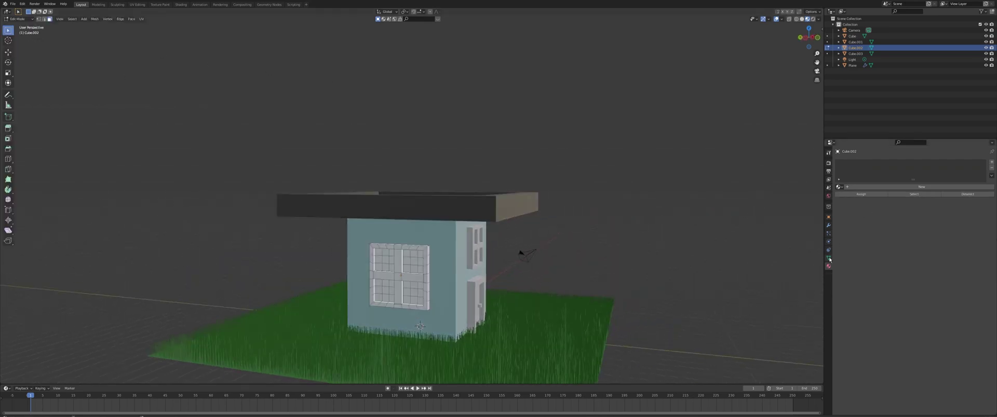
Step: Create a new material for the side-wall window and set its base color to black
click(889, 188)
click(962, 257)
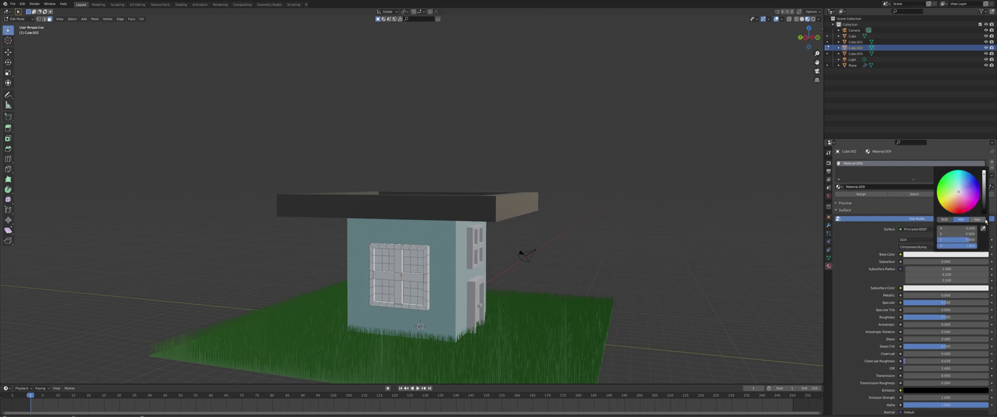
drag(985, 202, 984, 218)
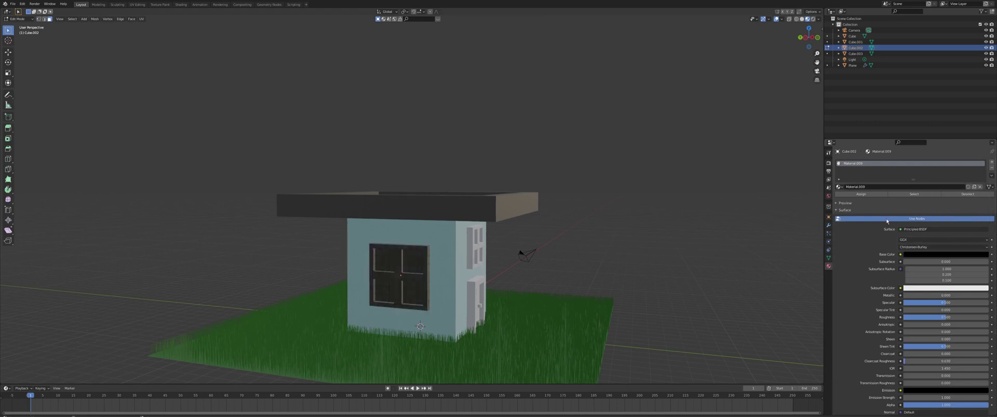
Step: Add a second material slot to the window with a new material and set its surface shader to Emission
click(990, 162)
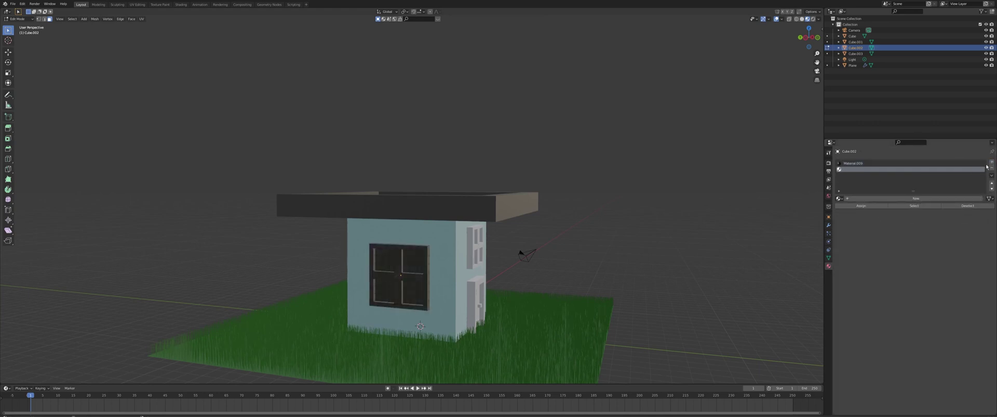
click(906, 199)
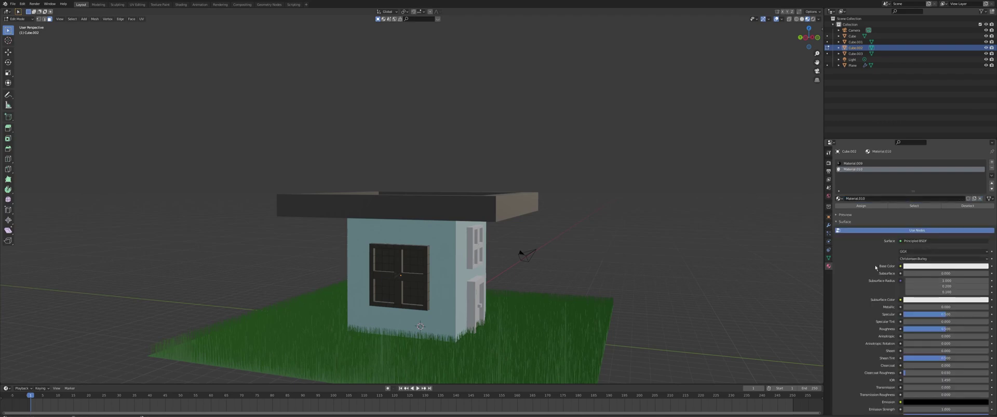
click(901, 240)
click(907, 242)
click(901, 242)
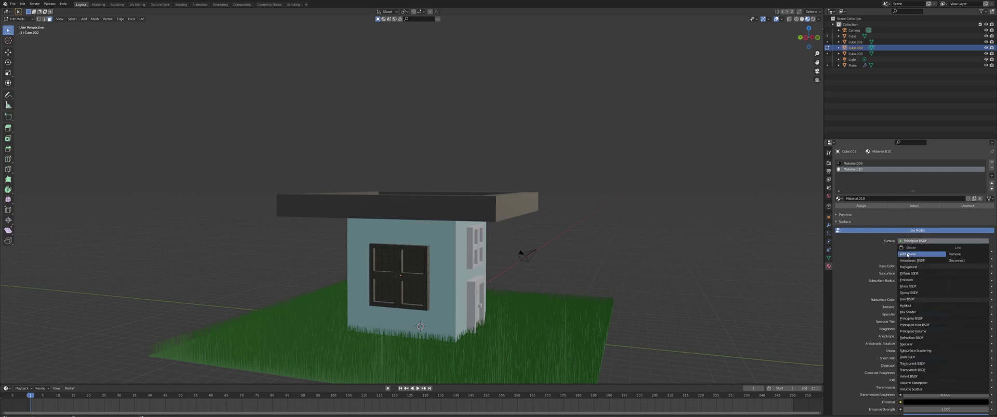
click(908, 284)
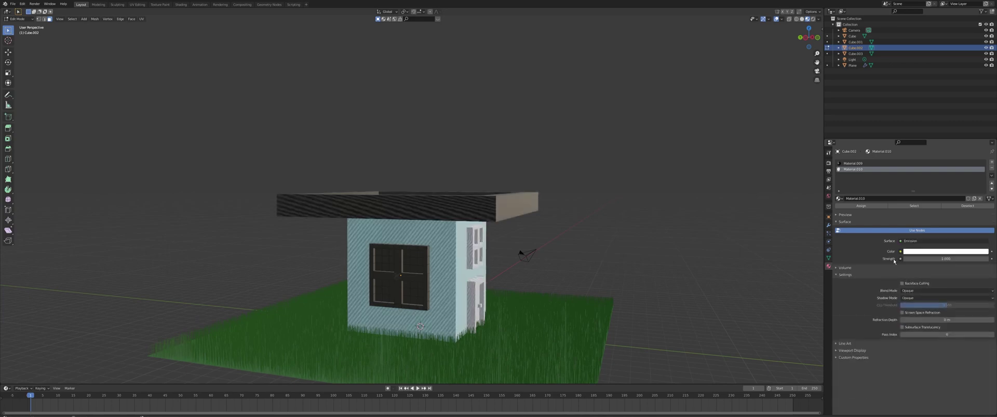
Step: Set the emission color to pale yellow and the strength to 5
click(956, 252)
drag(958, 194, 953, 190)
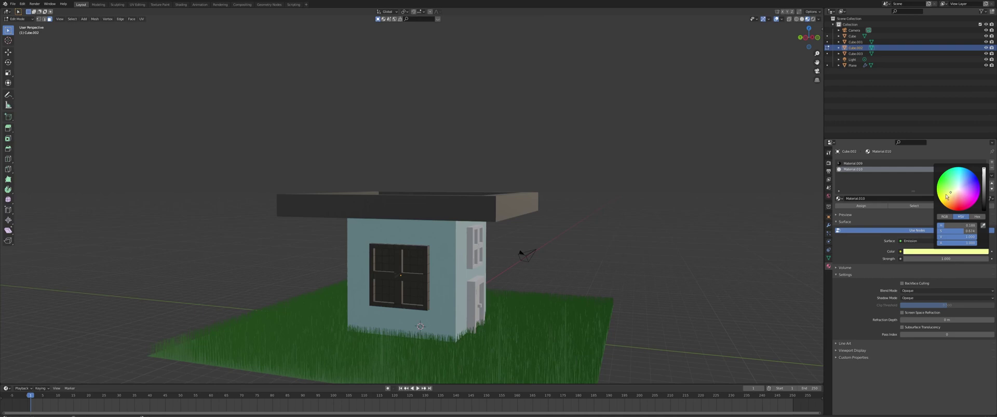
click(912, 259)
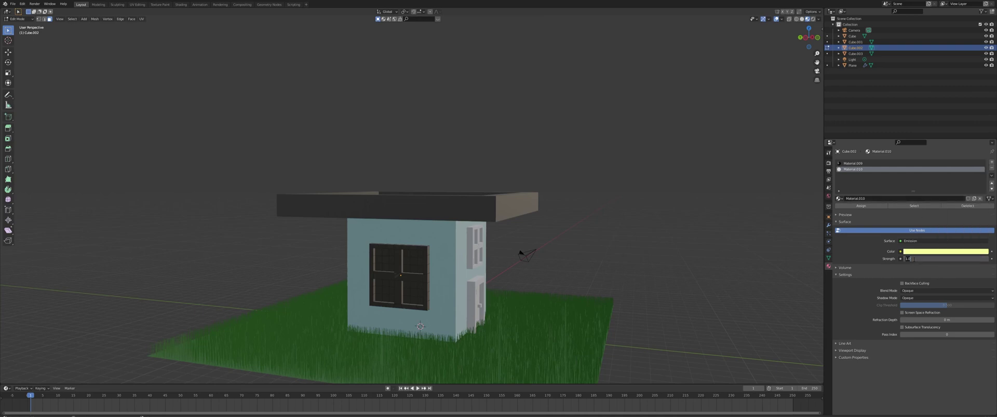
text(5)
key(Return)
Step: Select the recessed faces of all four panes of the side-wall window together
middle_drag(415, 291, 347, 295)
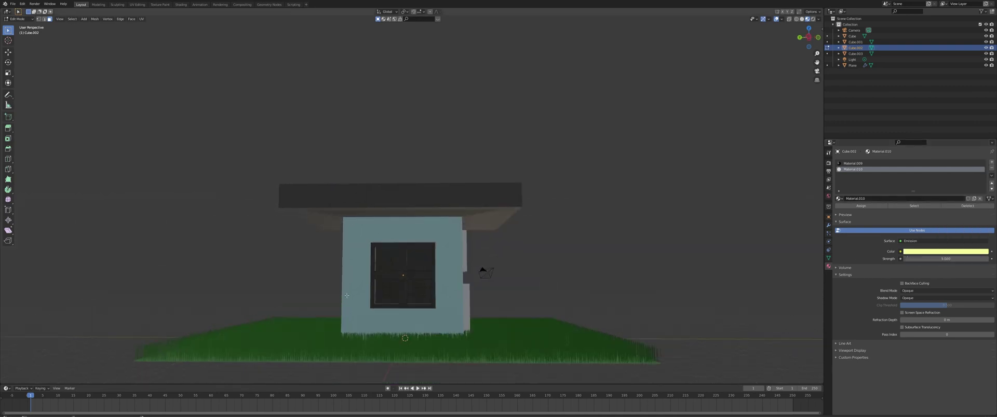
scroll(347, 296, up, 3)
drag(487, 256, 461, 229)
drag(489, 315, 457, 287)
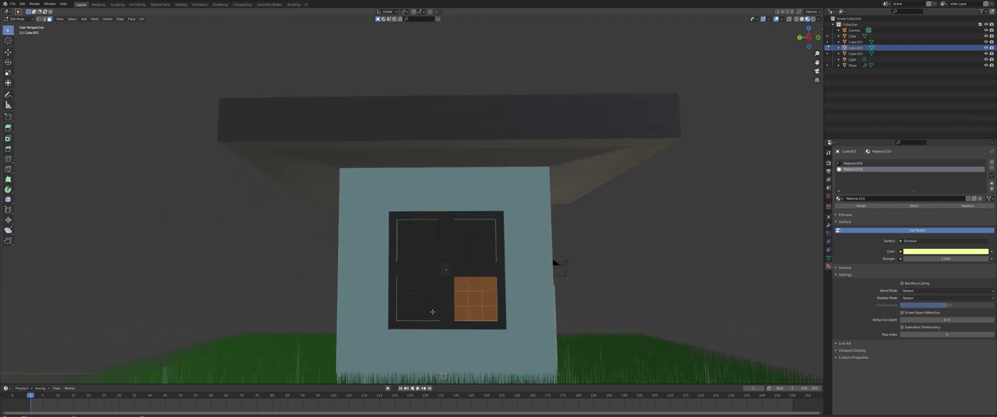
drag(433, 312, 403, 282)
drag(436, 260, 397, 224)
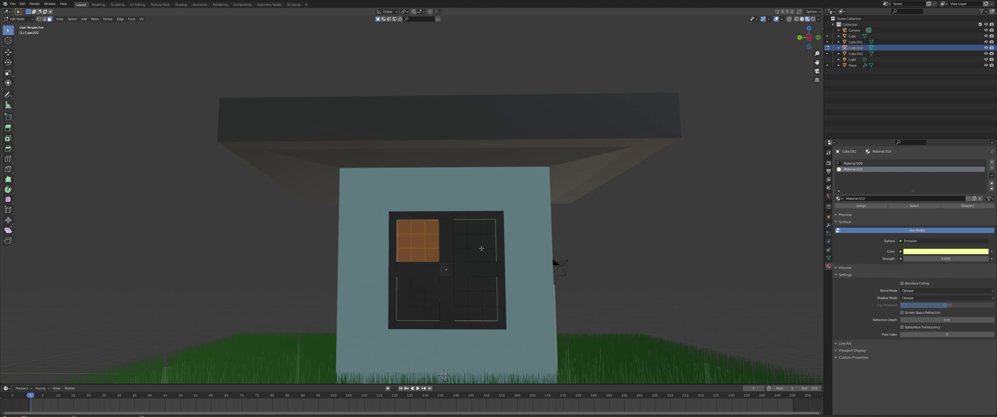
shift+drag(488, 257, 456, 225)
shift+drag(491, 312, 459, 281)
shift+drag(436, 315, 393, 280)
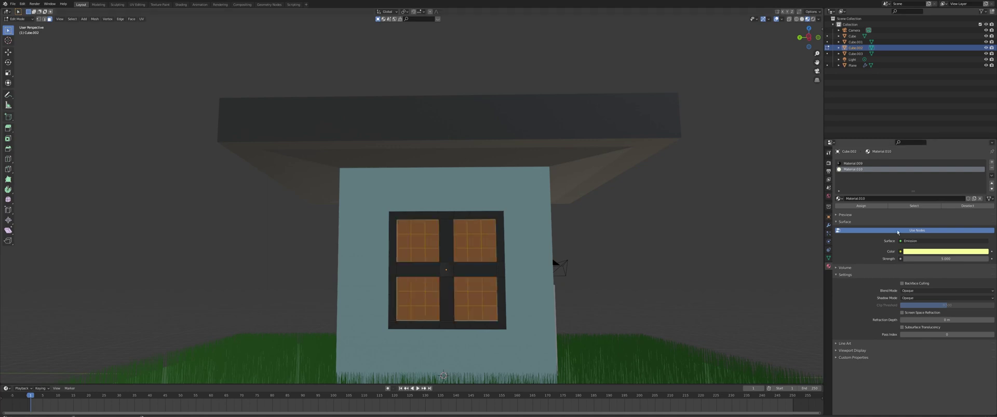
Step: Assign the yellow emission material to the selected panes, return to Object Mode and deselect the window
click(861, 205)
key(Tab)
scroll(688, 220, down, 4)
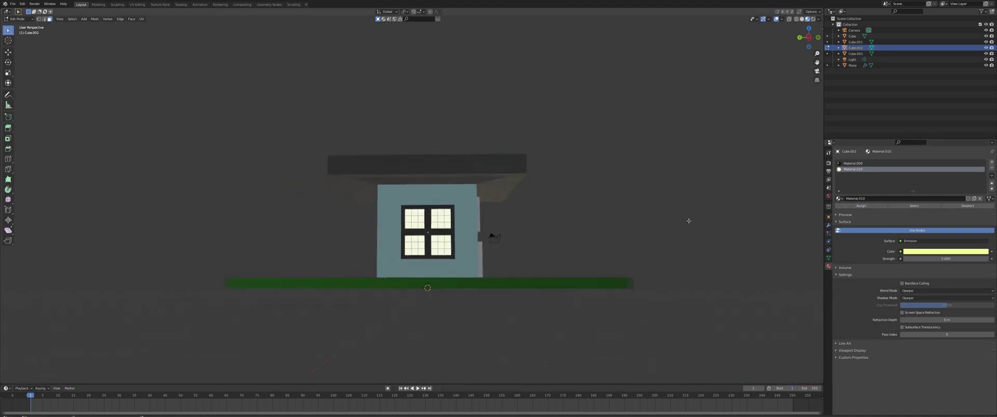
middle_drag(635, 197, 303, 209)
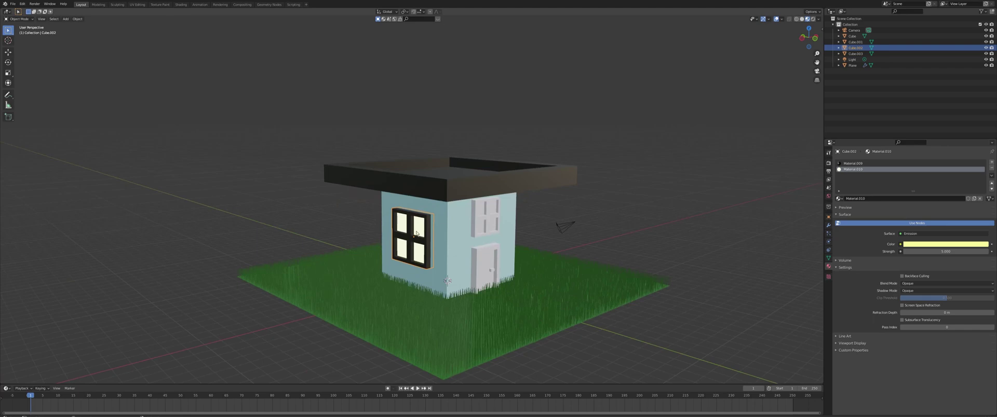
scroll(422, 228, up, 3)
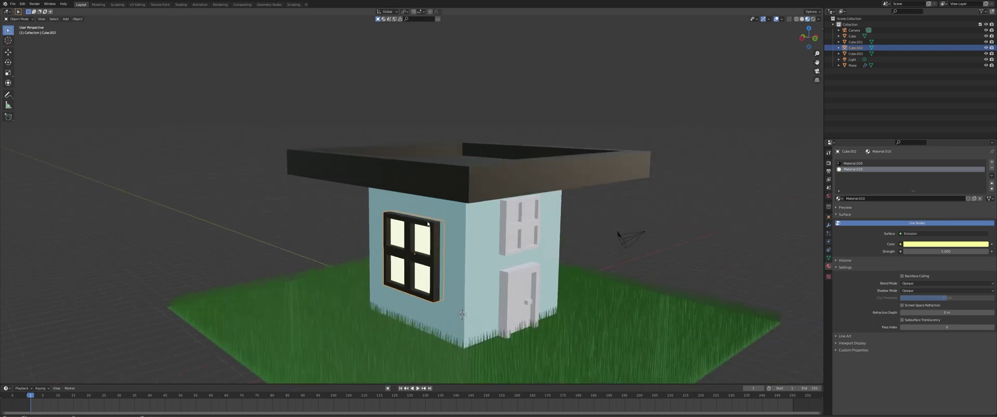
click(671, 198)
Step: Select the window above the front door and enter Edit Mode
middle_drag(671, 198, 628, 201)
scroll(650, 299, up, 4)
click(618, 257)
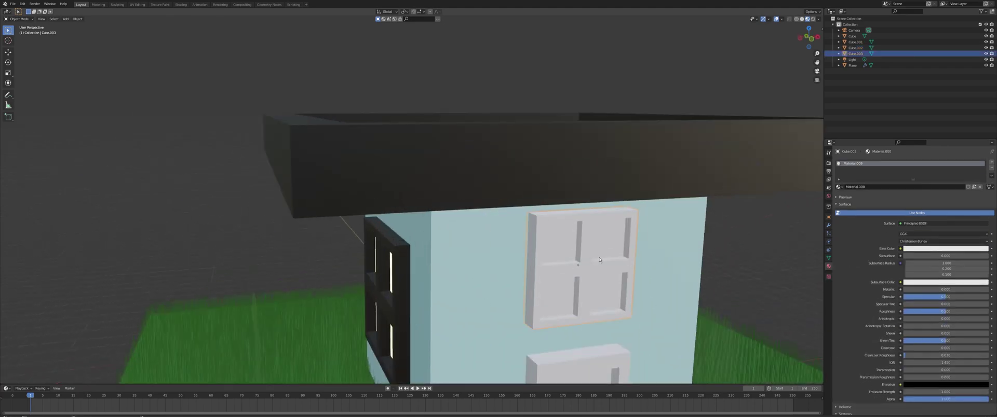
key(Tab)
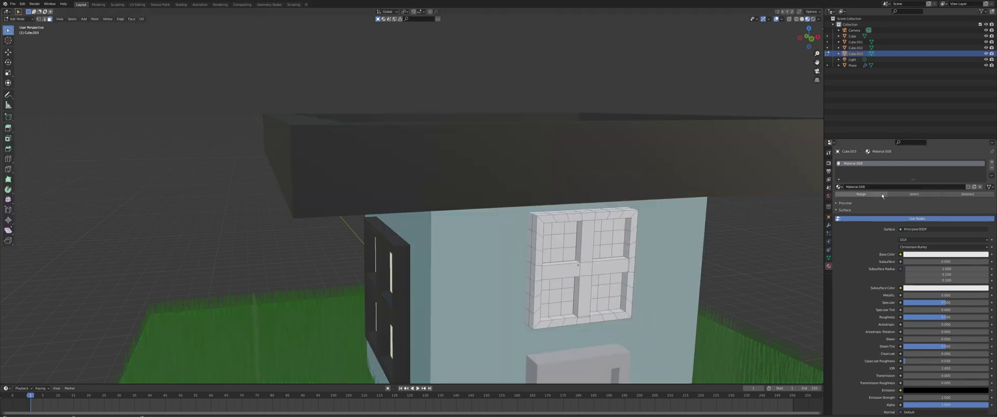
Step: Set the base color of the material on the window above the front door to black
middle_drag(618, 214, 524, 177)
scroll(524, 178, up, 4)
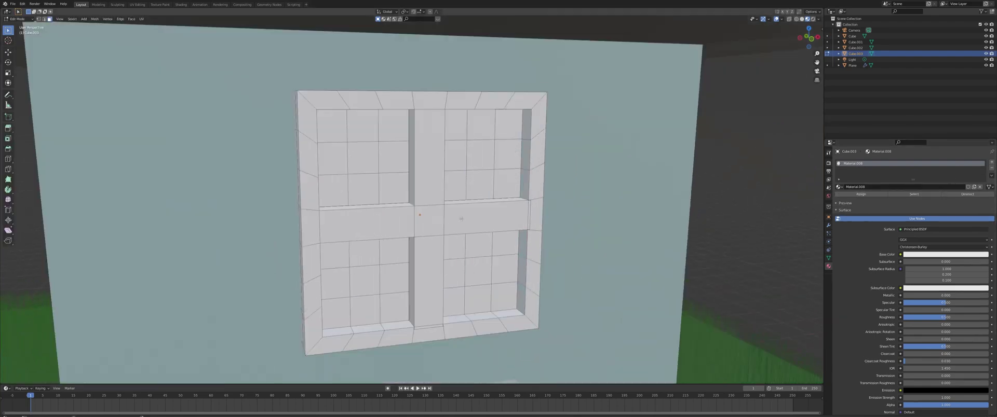
click(944, 254)
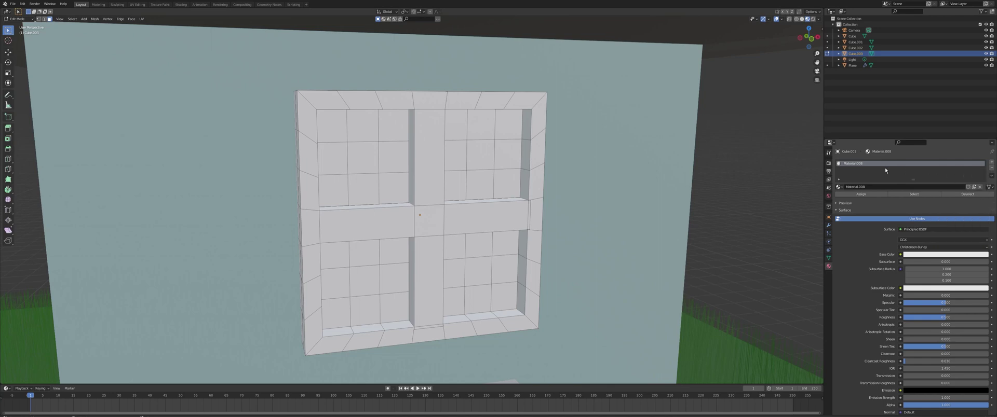
click(914, 255)
drag(982, 199, 983, 214)
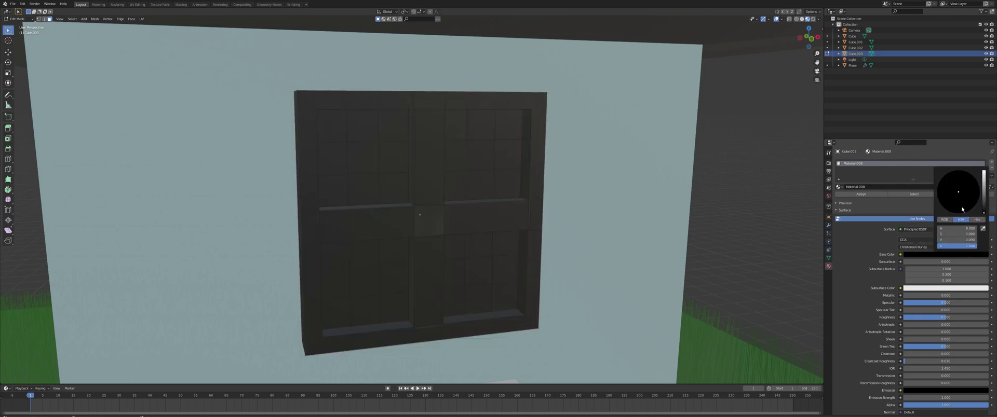
Step: Add a second material to this window and change its surface shader to Emission
click(991, 163)
click(916, 198)
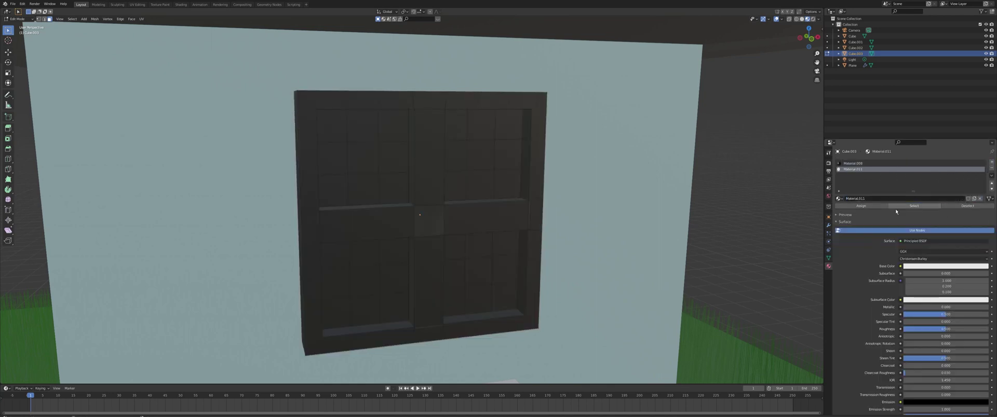
click(919, 241)
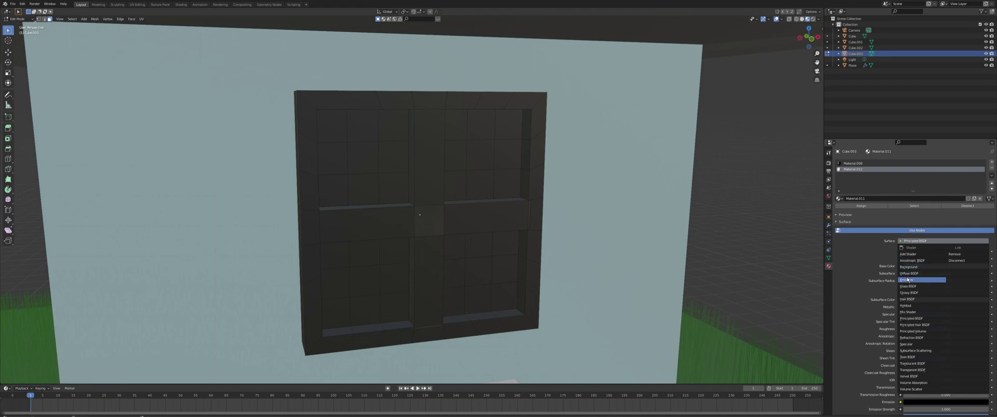
click(906, 280)
click(908, 253)
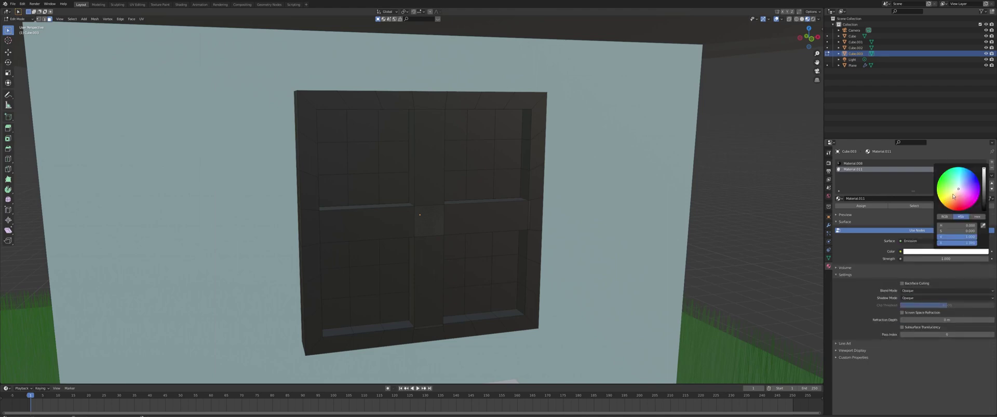
click(838, 198)
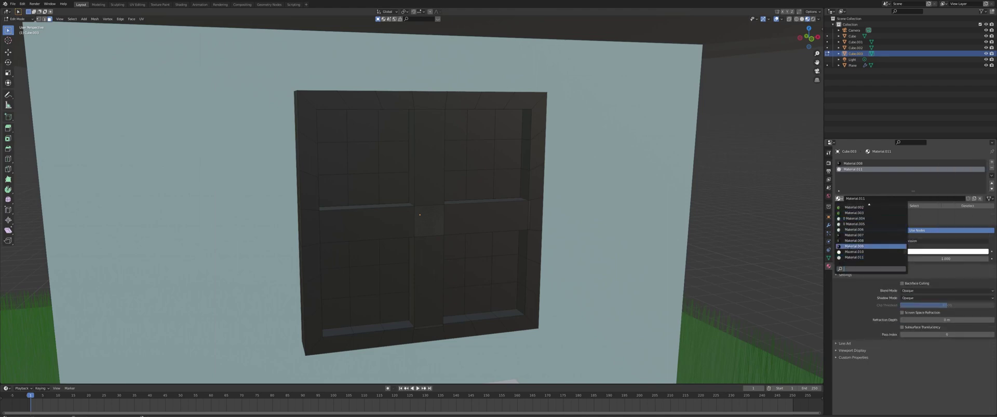
key(Escape)
Step: Give the window's emission material a pale yellow color and a strength of 5
click(930, 253)
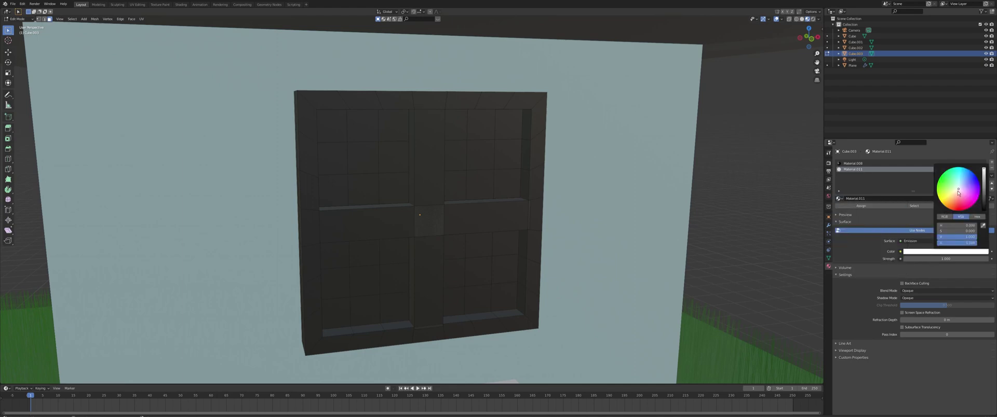
click(955, 191)
click(961, 258)
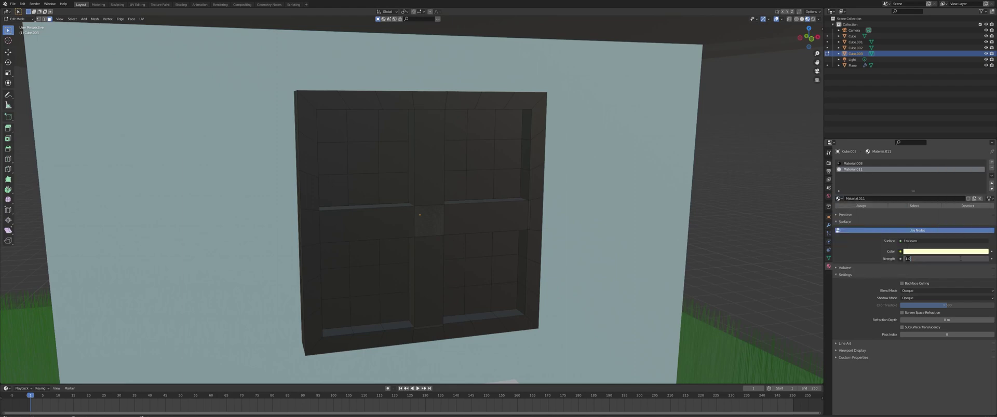
text(5)
key(Return)
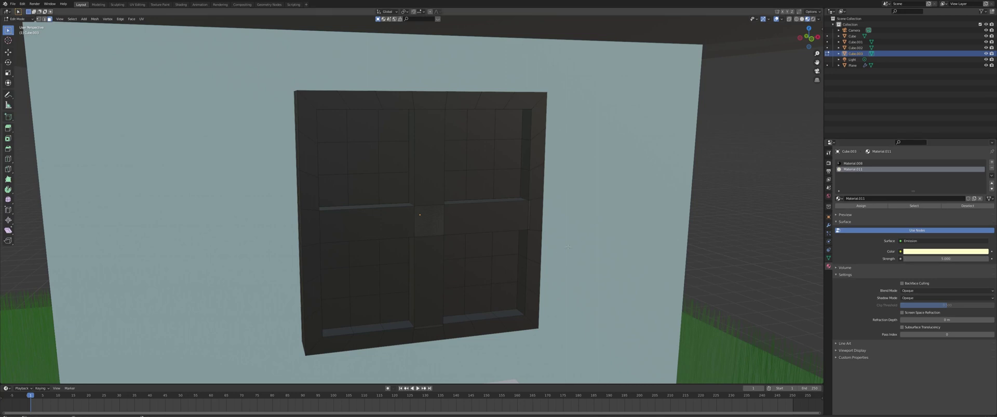
Step: Select the recessed faces of all four panes of the window above the front door
drag(513, 298, 450, 239)
shift+drag(505, 184, 453, 128)
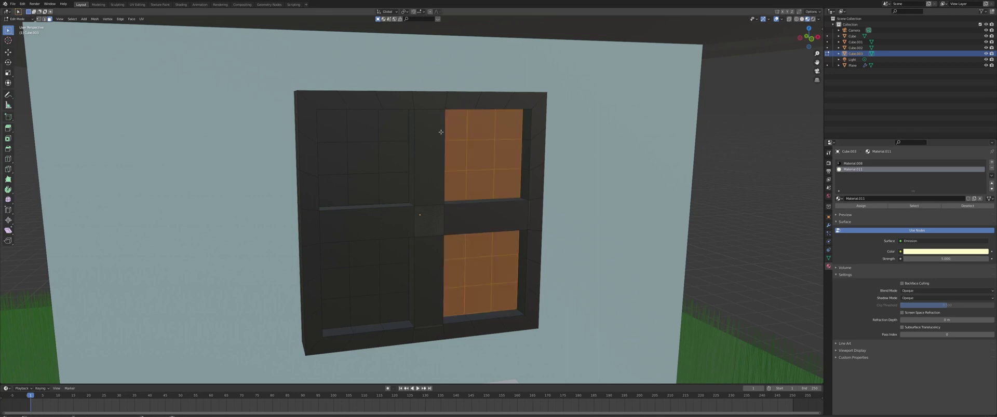
shift+drag(390, 193, 330, 127)
shift+drag(394, 308, 335, 253)
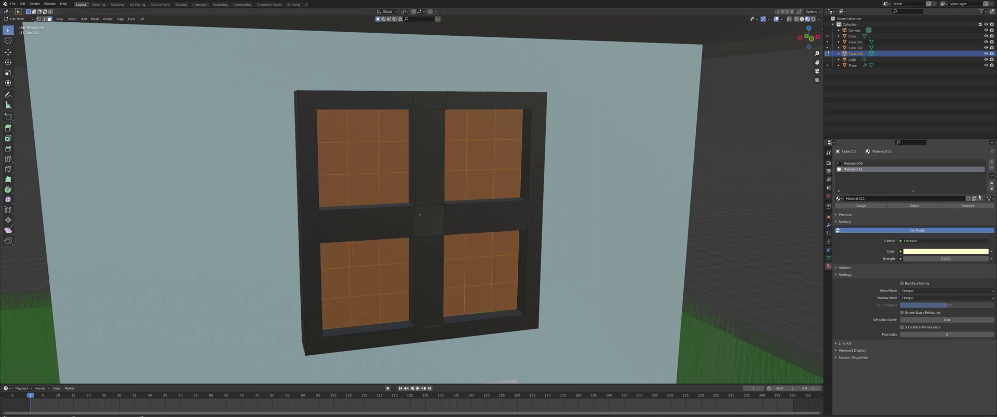
Step: Assign the yellow emission material to the selected panes, return to Object Mode and deselect the window
click(857, 207)
key(Tab)
scroll(625, 161, down, 6)
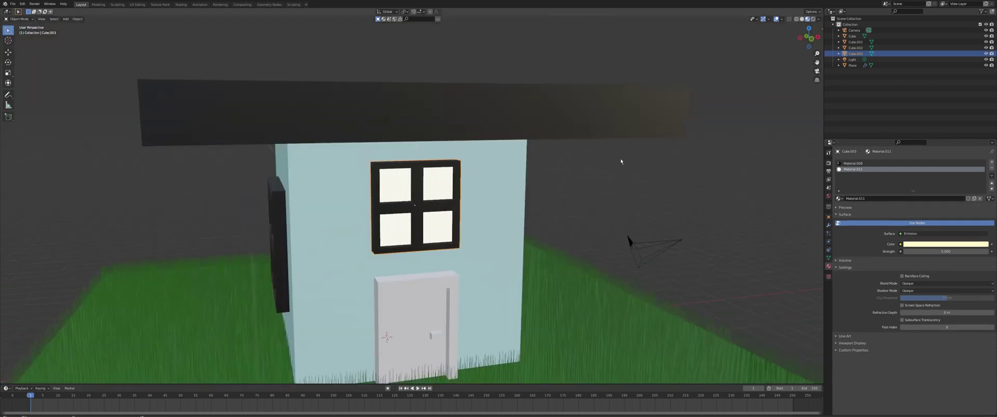
click(589, 164)
Step: Enter Edit Mode on the front door and give it a new material with a black base color
scroll(361, 198, up, 6)
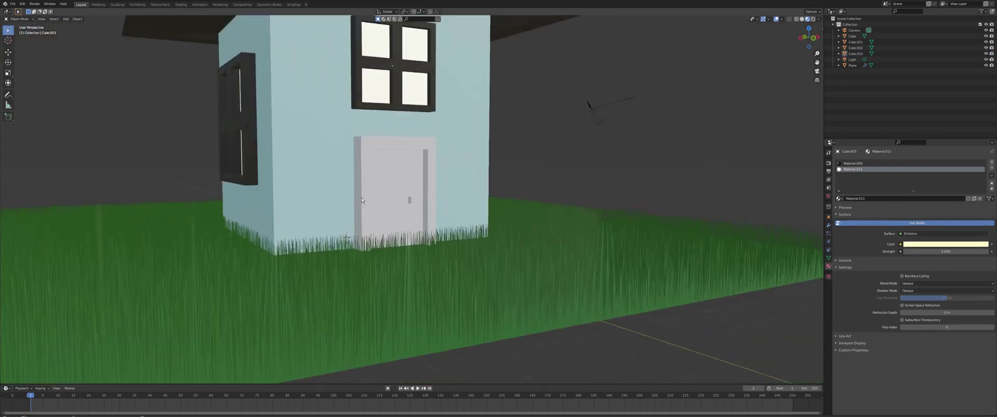
click(388, 176)
key(Tab)
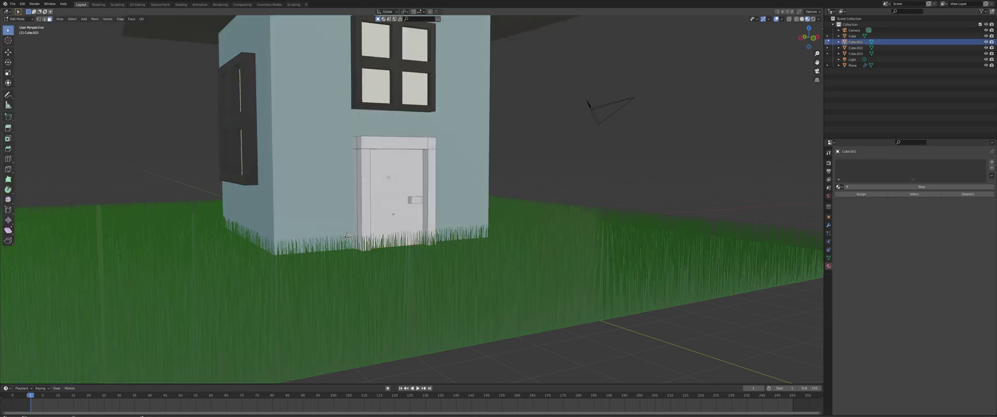
scroll(399, 200, up, 3)
scroll(435, 176, up, 2)
click(922, 187)
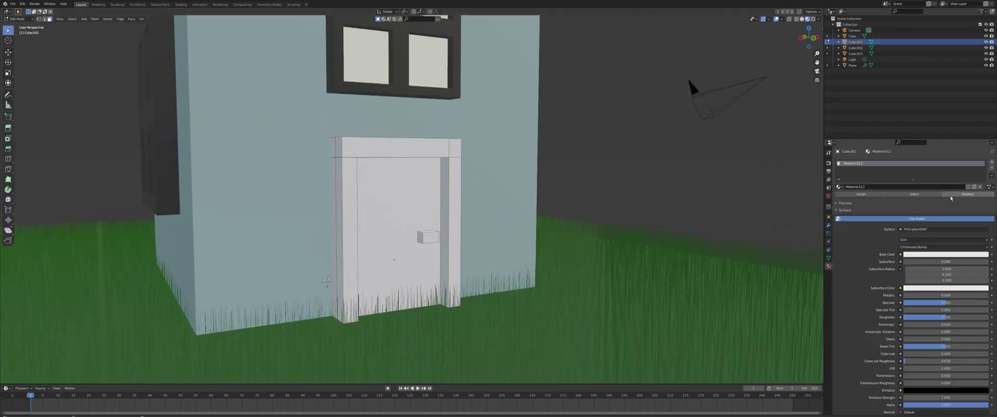
click(946, 254)
drag(983, 198, 983, 213)
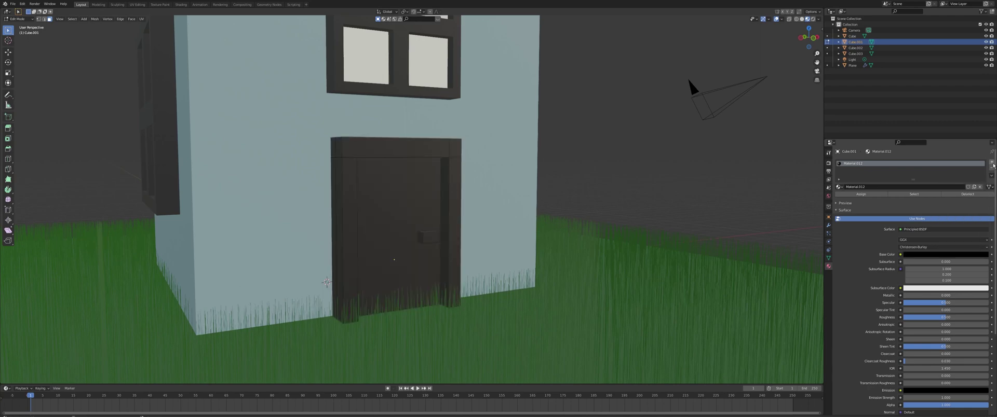
Step: Add a second material slot with a new default white material to the door
click(992, 162)
click(929, 199)
scroll(666, 155, down, 5)
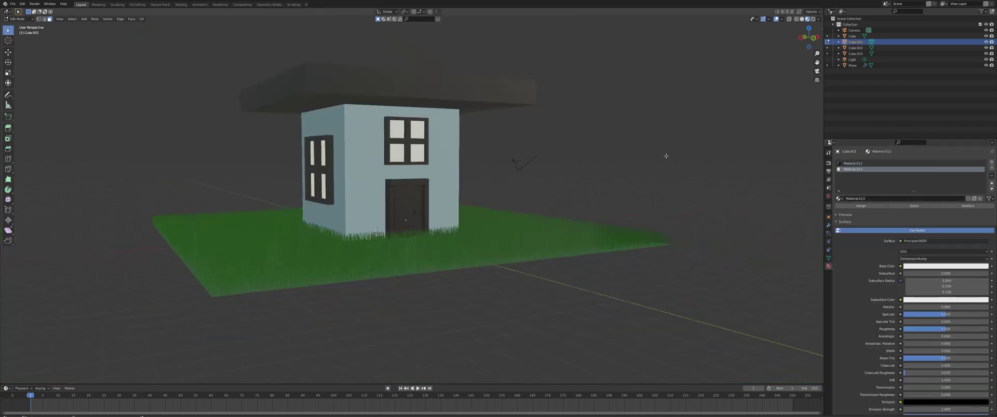
Step: Select the faces of the door handle together
scroll(393, 207, up, 6)
click(393, 207)
click(438, 249)
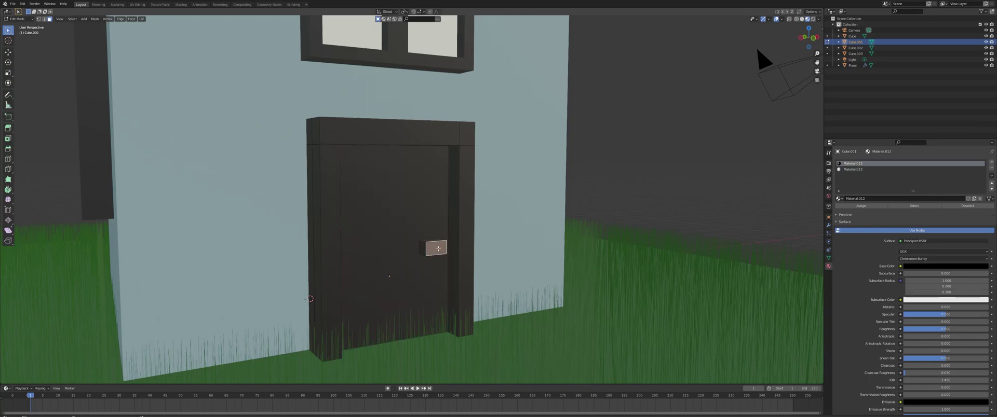
shift+click(437, 241)
shift+click(423, 248)
middle_drag(422, 248, 353, 224)
shift+click(318, 272)
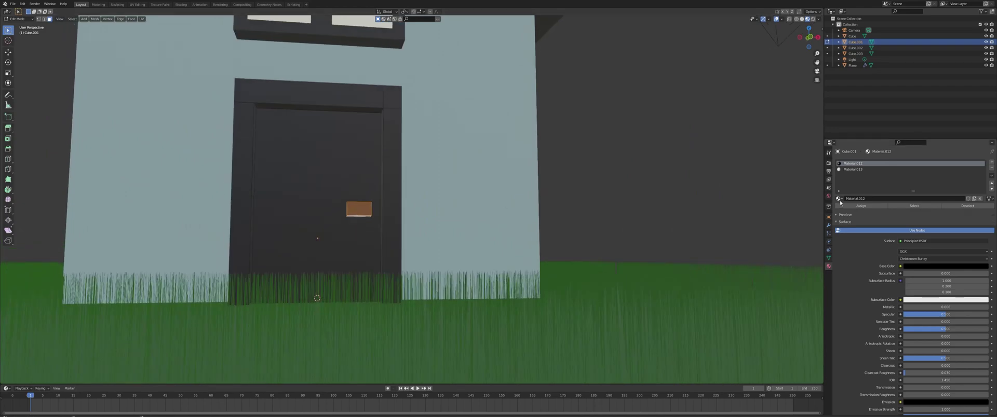
Step: Assign the second, white material to the selected handle faces and return to Object Mode
click(855, 169)
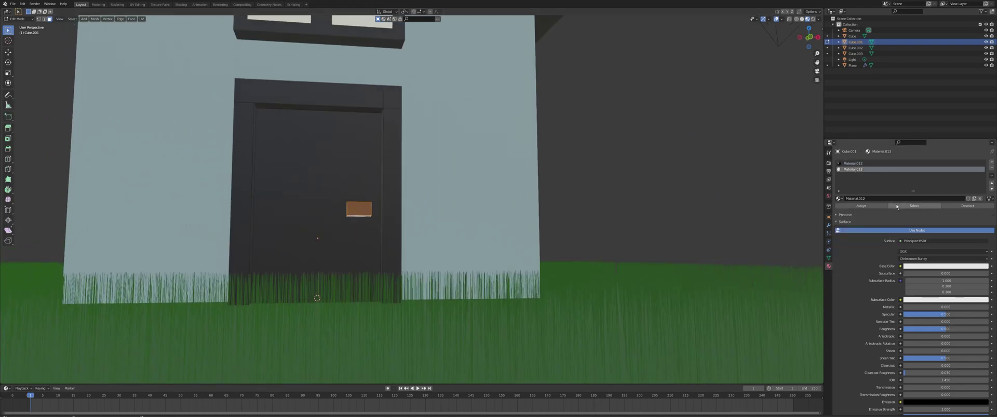
click(861, 206)
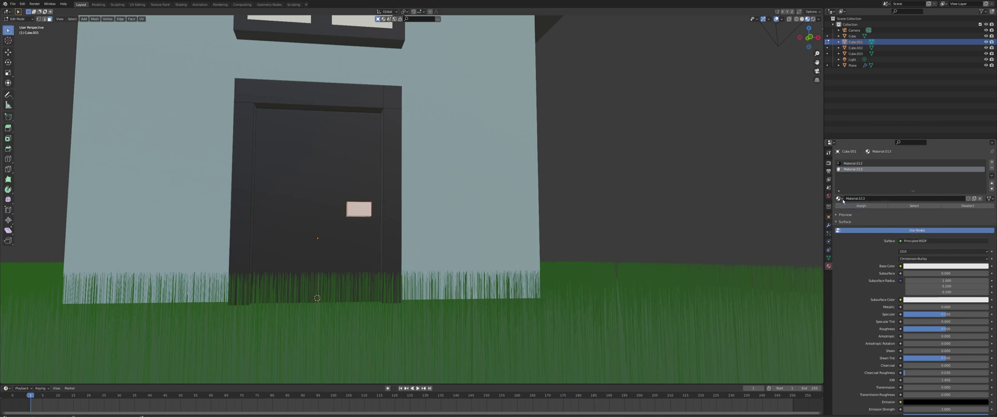
click(838, 198)
key(Tab)
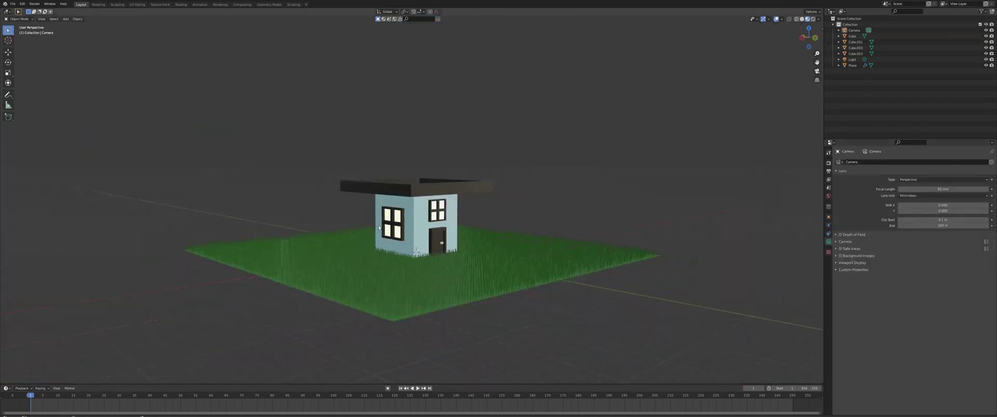
Step: Select the camera and lower it along the Z axis toward the height of the house
middle_drag(379, 227, 407, 222)
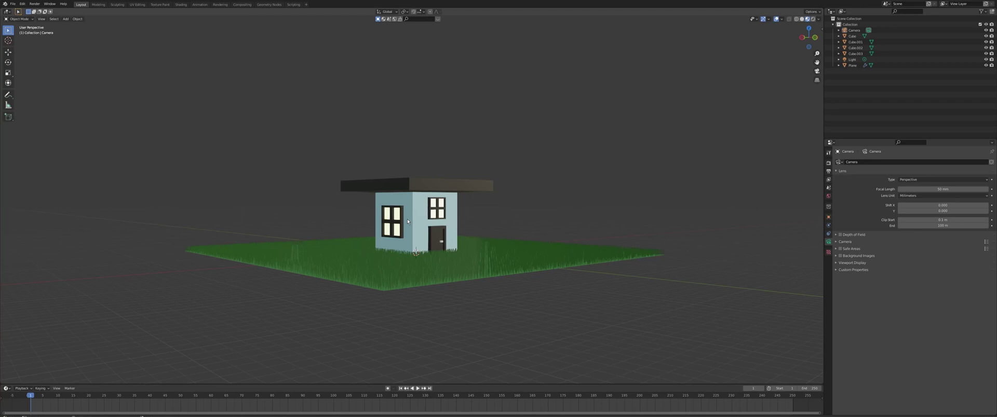
middle_drag(444, 228, 447, 233)
scroll(453, 133, down, 3)
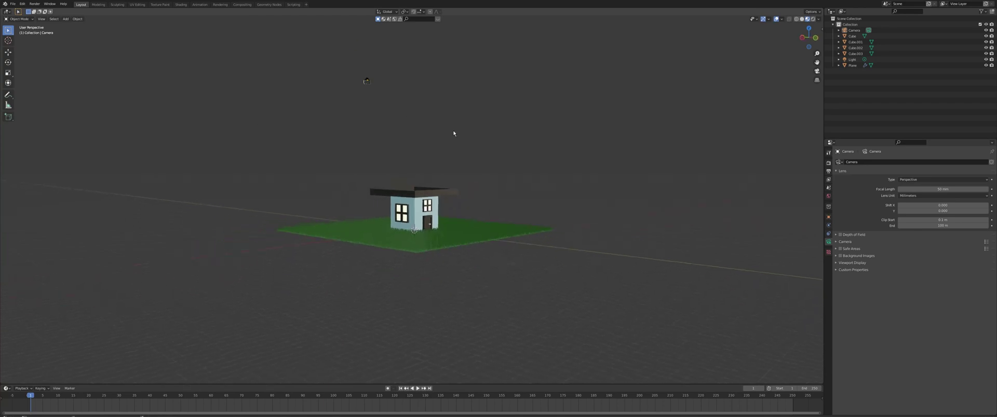
click(366, 83)
key(g)
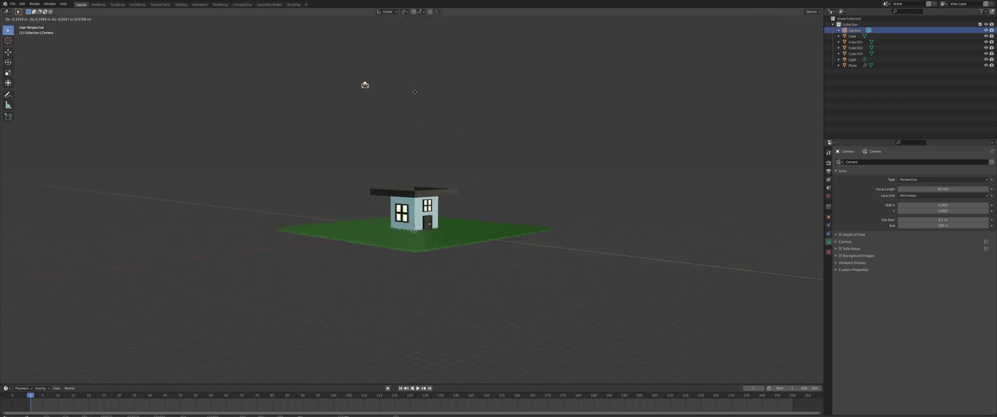
key(z)
click(400, 195)
Step: Look through the camera and move it forward so the house is framed closely
scroll(376, 240, up, 4)
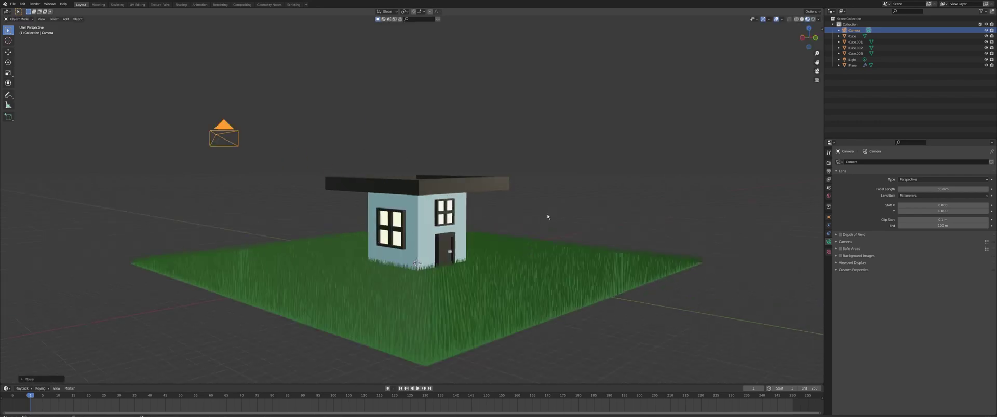
key(KP_0)
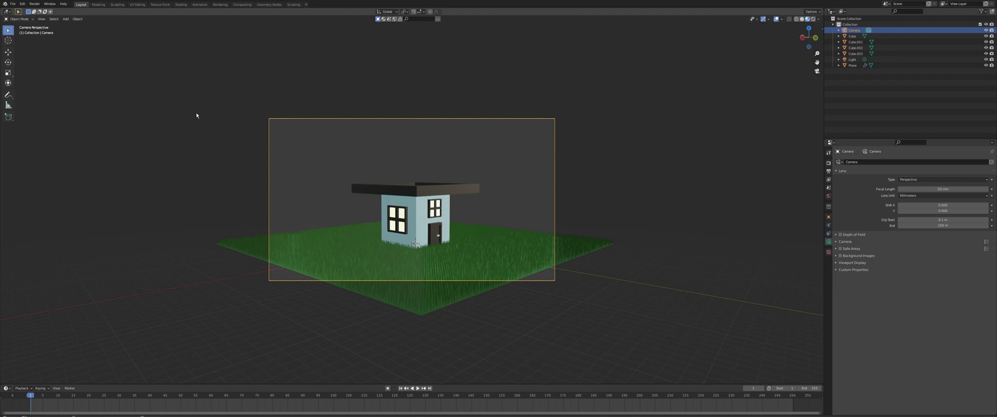
key(w)
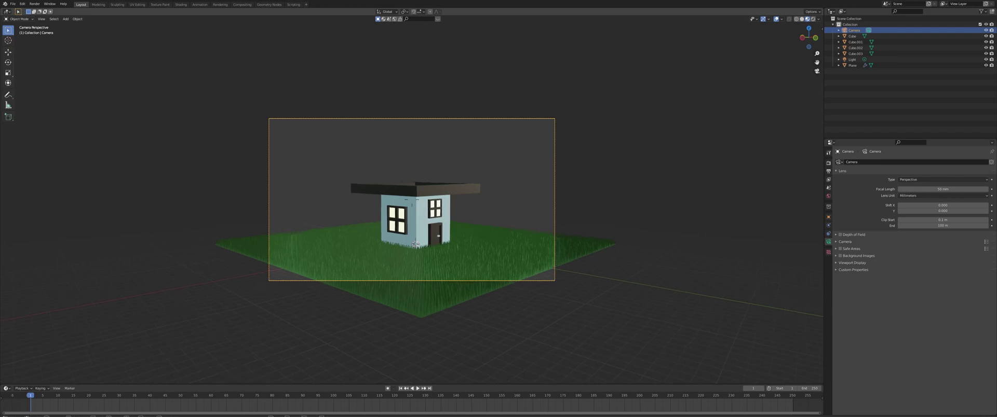
key(w)
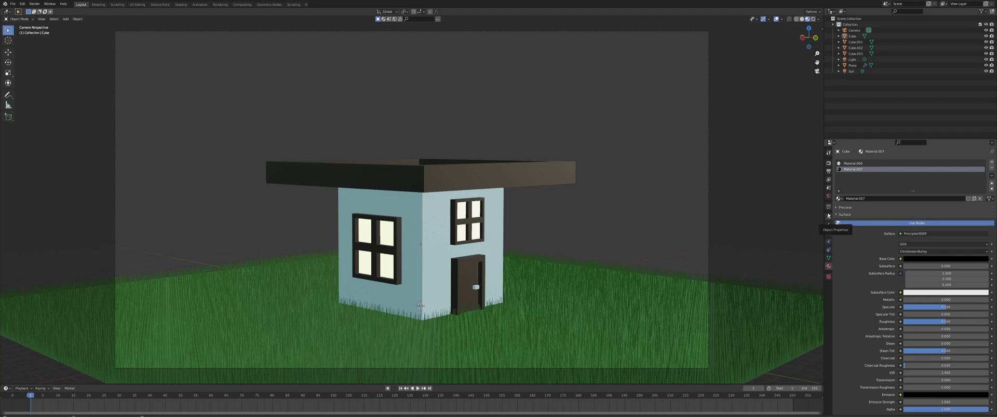
Step: Set the world background color to a bright light blue
click(829, 197)
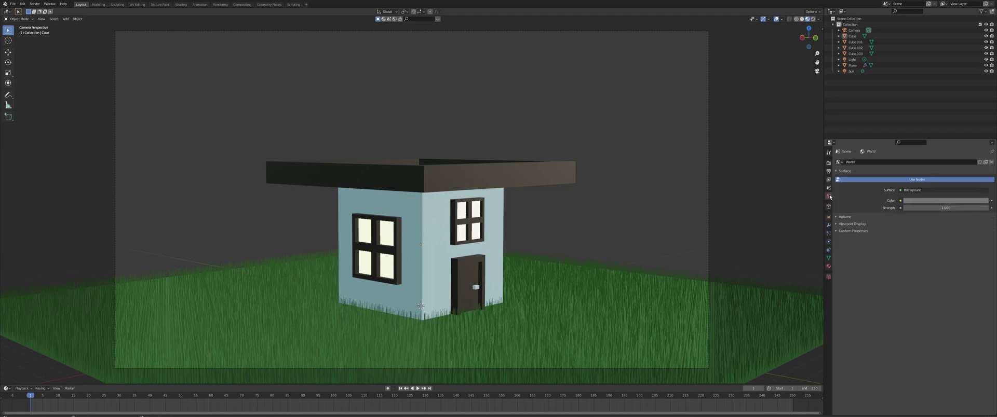
click(914, 201)
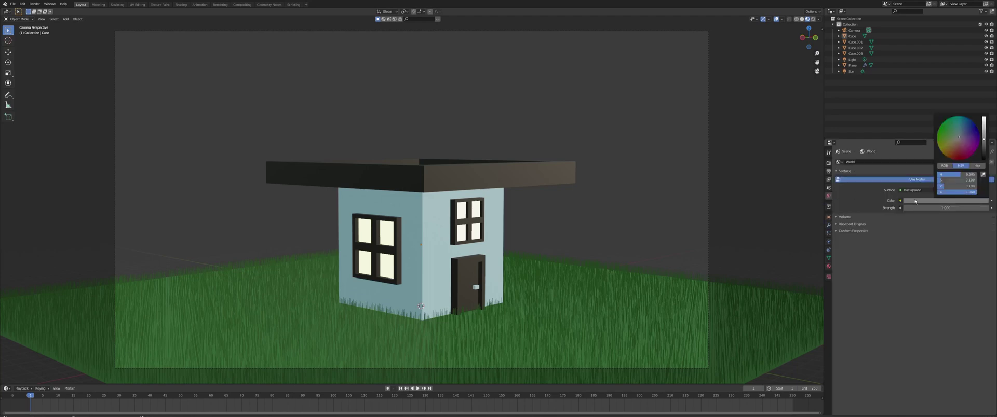
drag(962, 136, 985, 119)
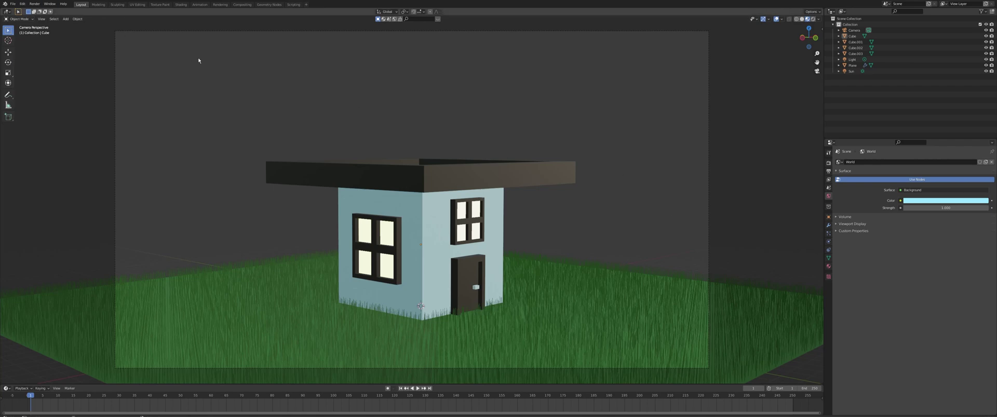
Step: Switch the render engine to Cycles and try to change its render device
click(829, 163)
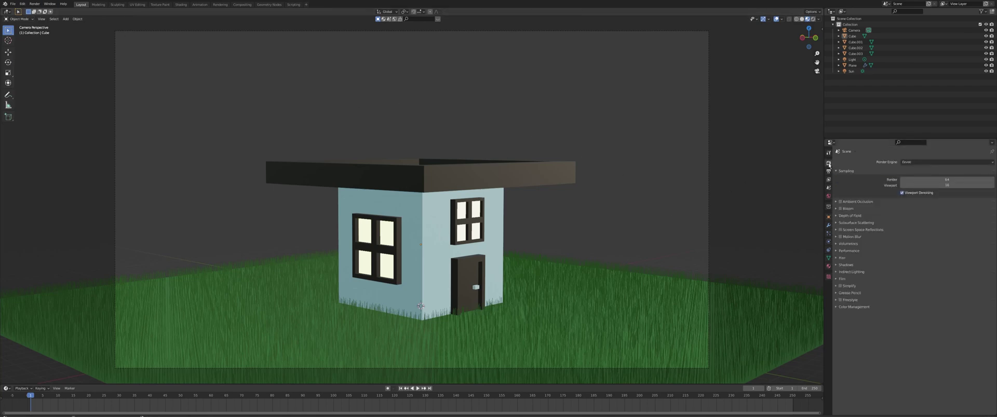
click(911, 163)
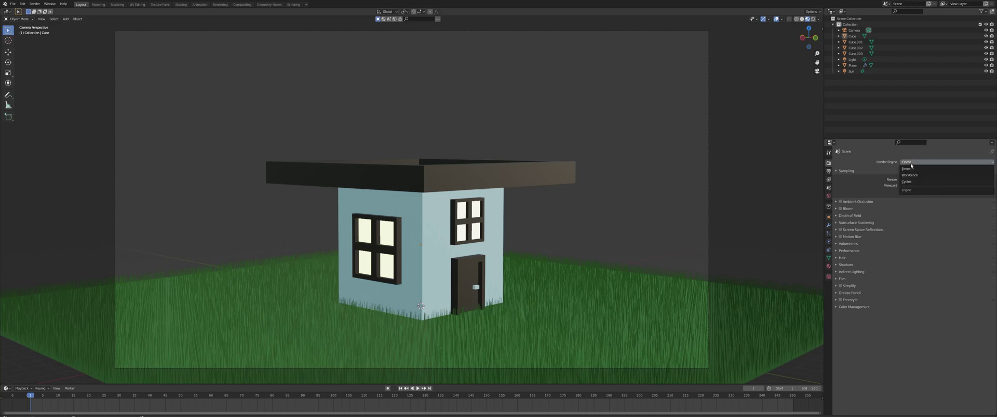
click(907, 181)
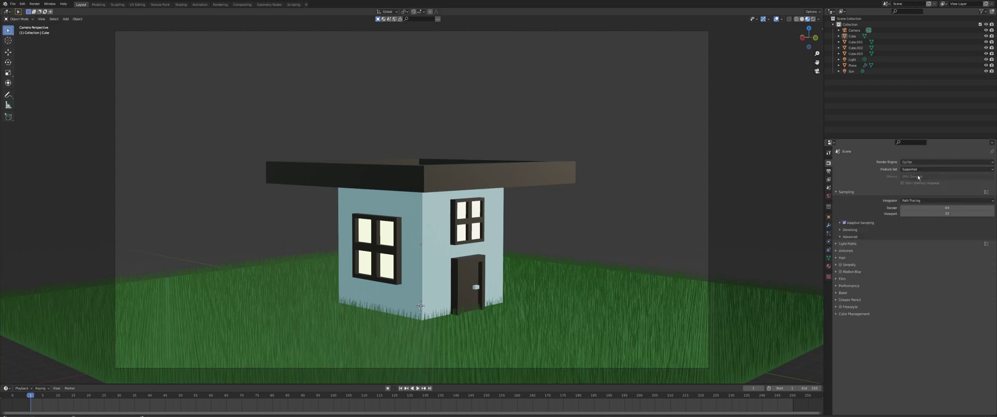
click(917, 178)
click(911, 190)
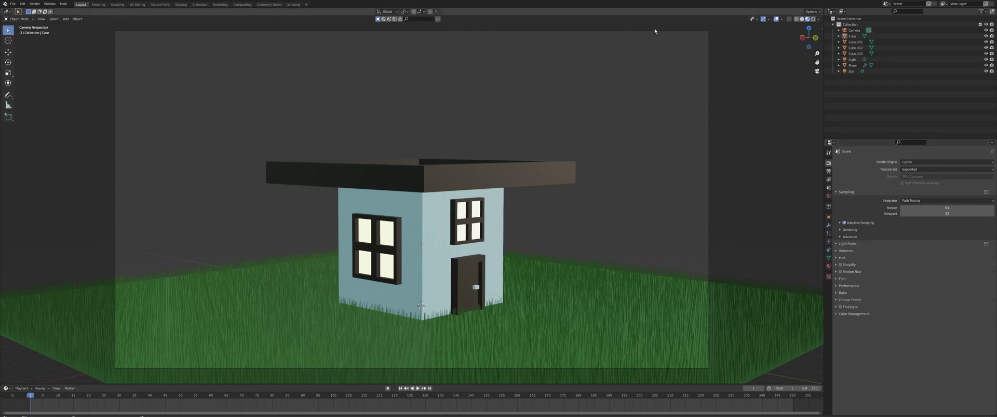
Step: Render a still image of the house from the camera view
click(33, 4)
click(45, 10)
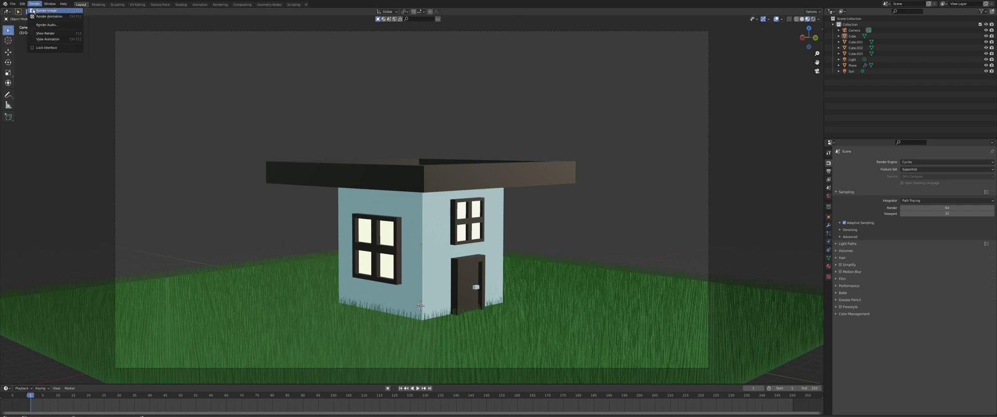